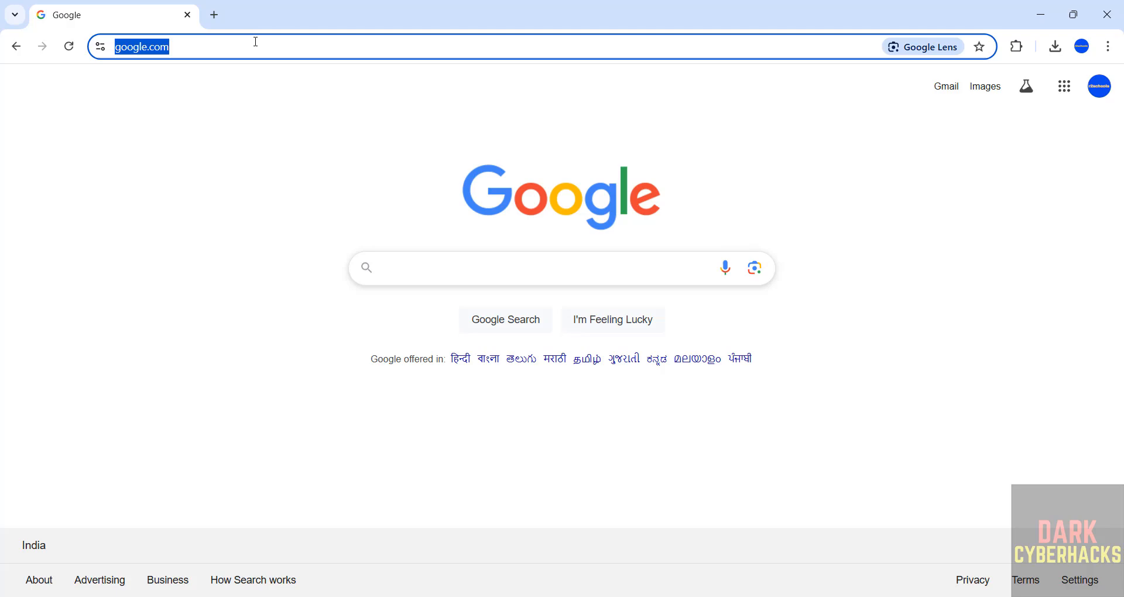
Open the backbox.org website.
type("backbo")
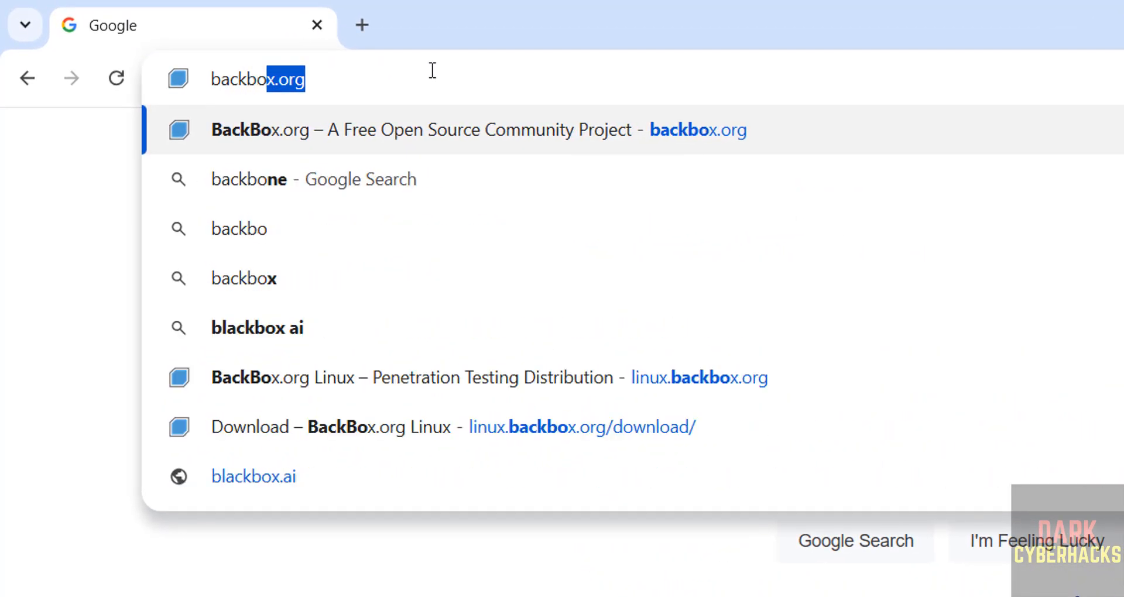
key("BackSpace")
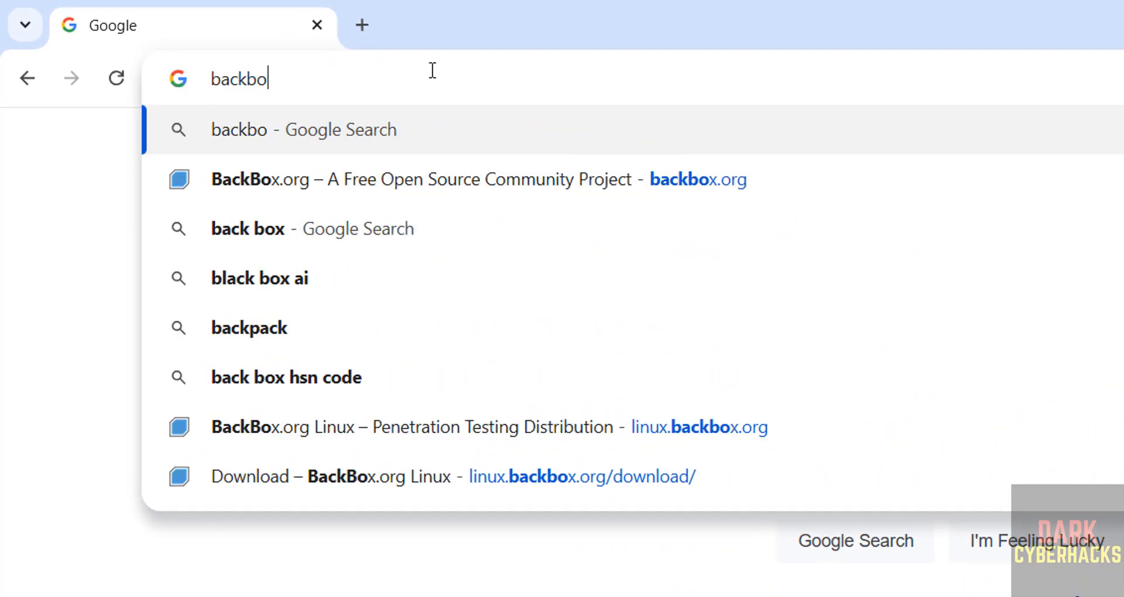
type("x.org")
key("Return")
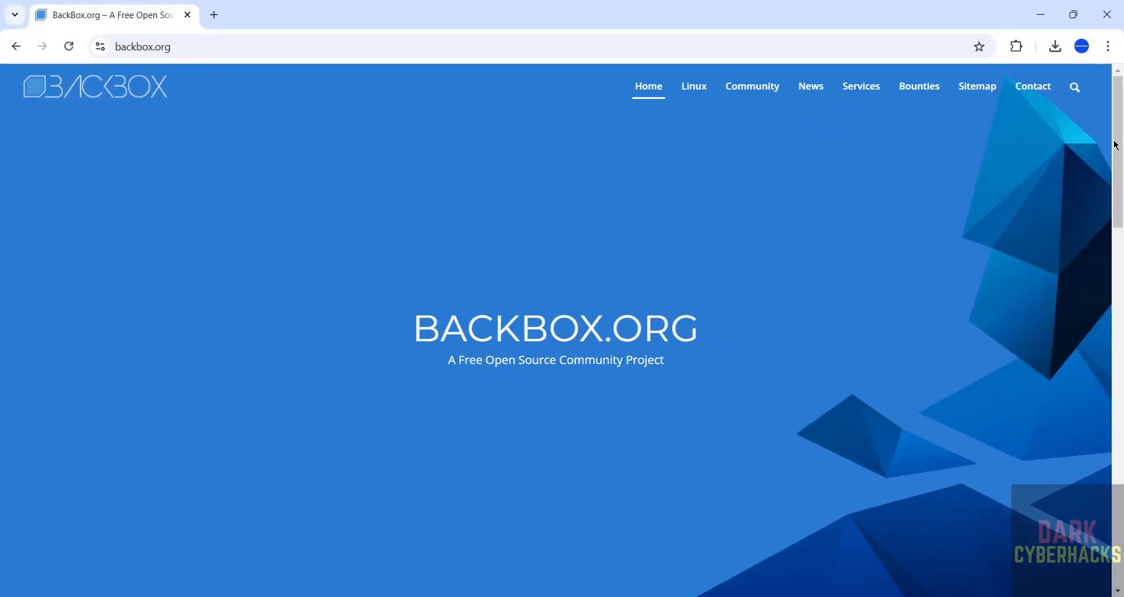
Go to the BackBox Linux section of the site and open its download page.
scroll(1097, 394, "down", 10)
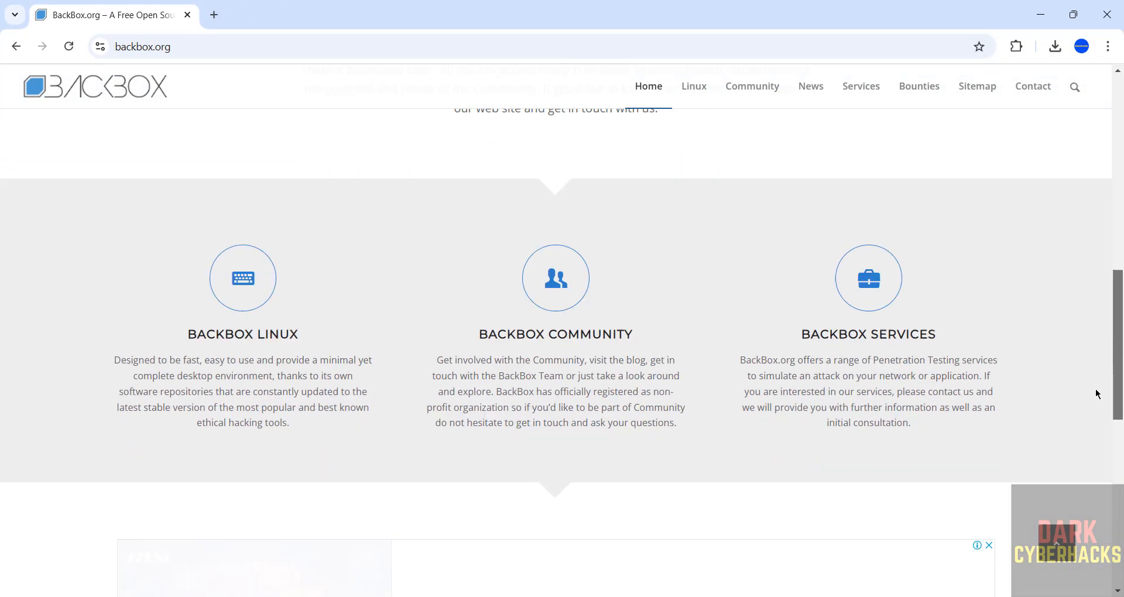
scroll(1096, 394, "down", 2)
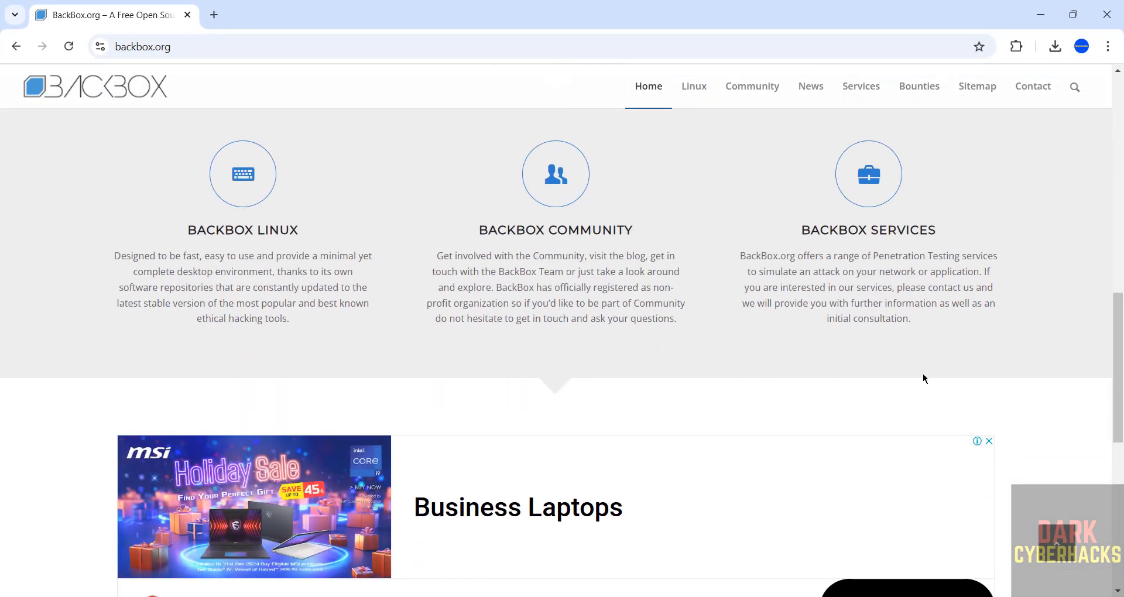
left_click(253, 198)
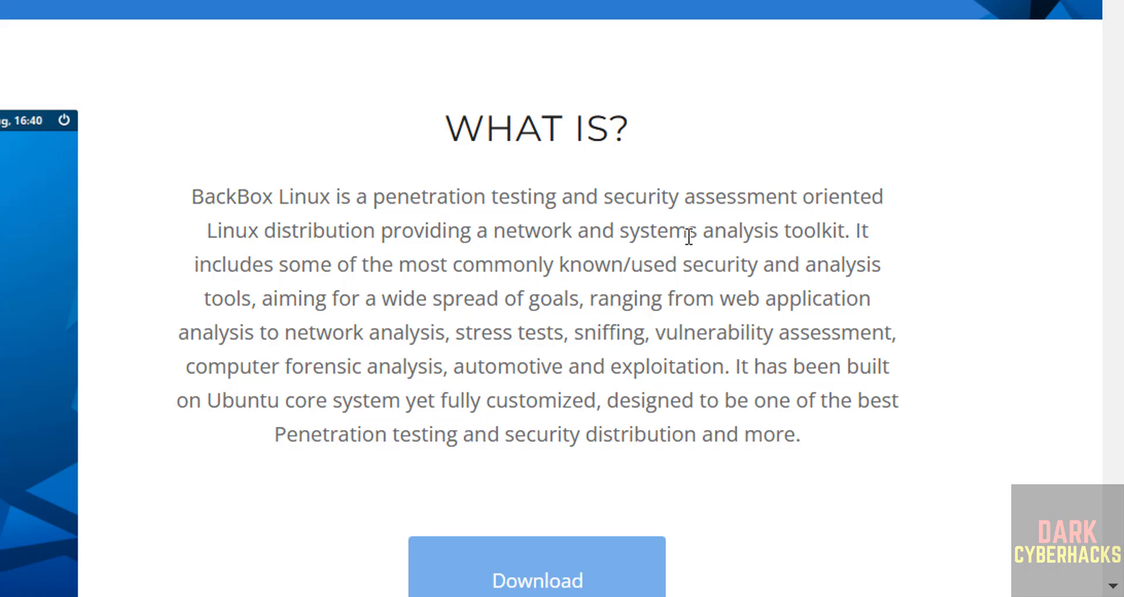
scroll(644, 251, "down", 5)
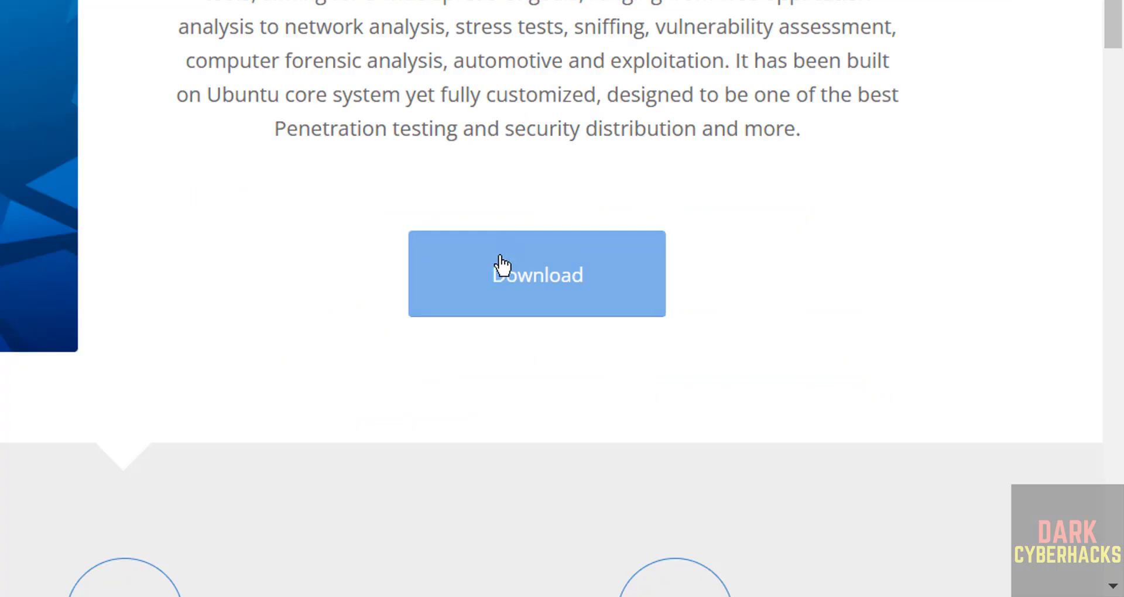
left_click(497, 267)
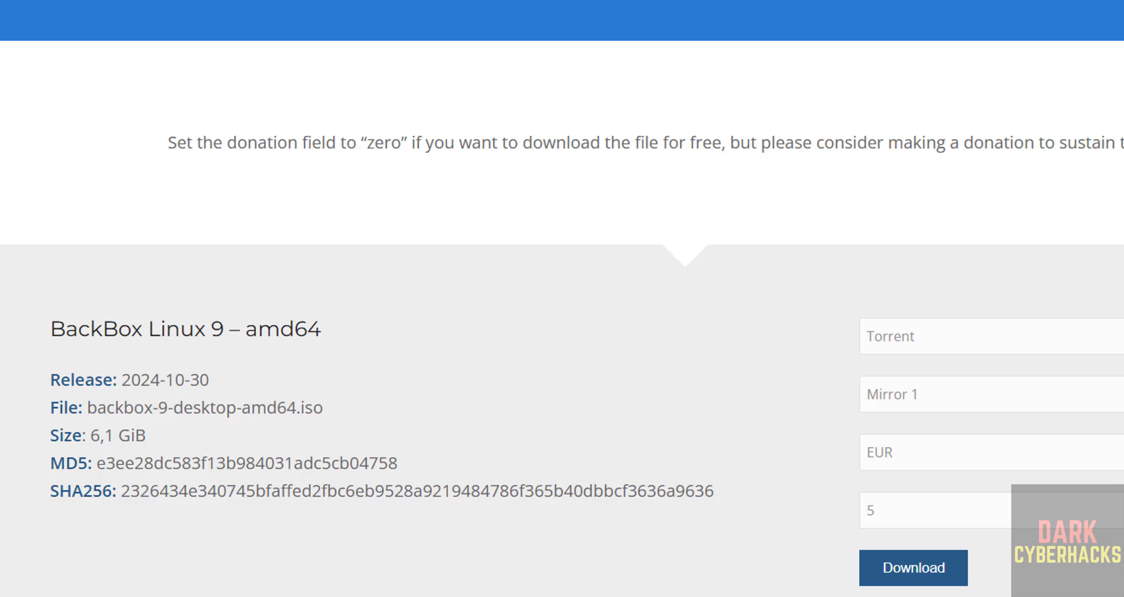
Set the donation amount for the BackBox Linux 9 amd64 download to 0.
scroll(562, 299, "down", 3)
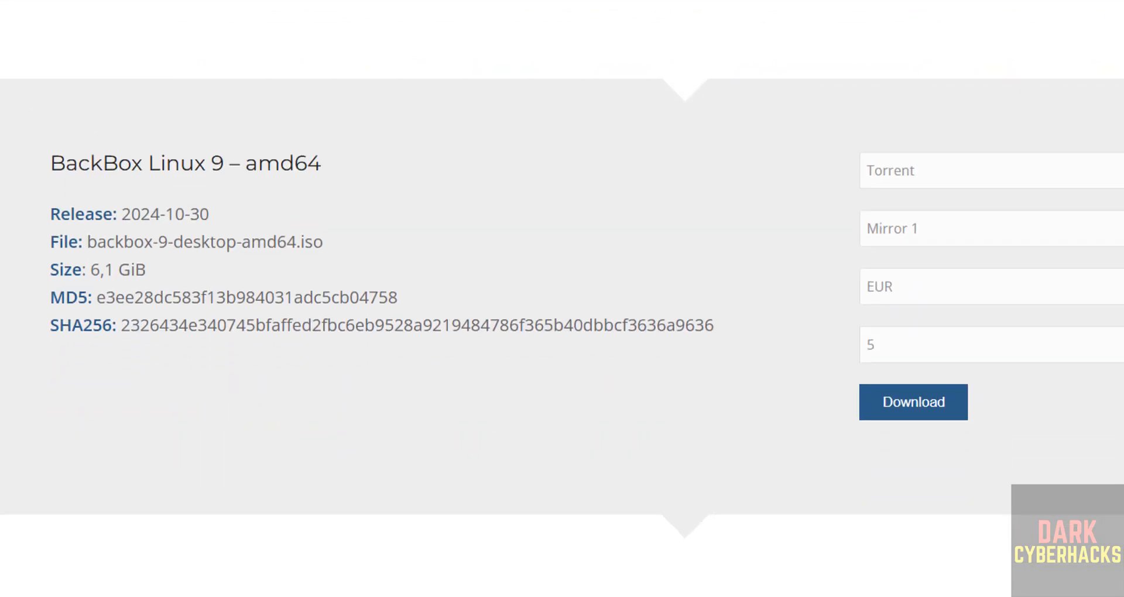
double_click(1006, 342)
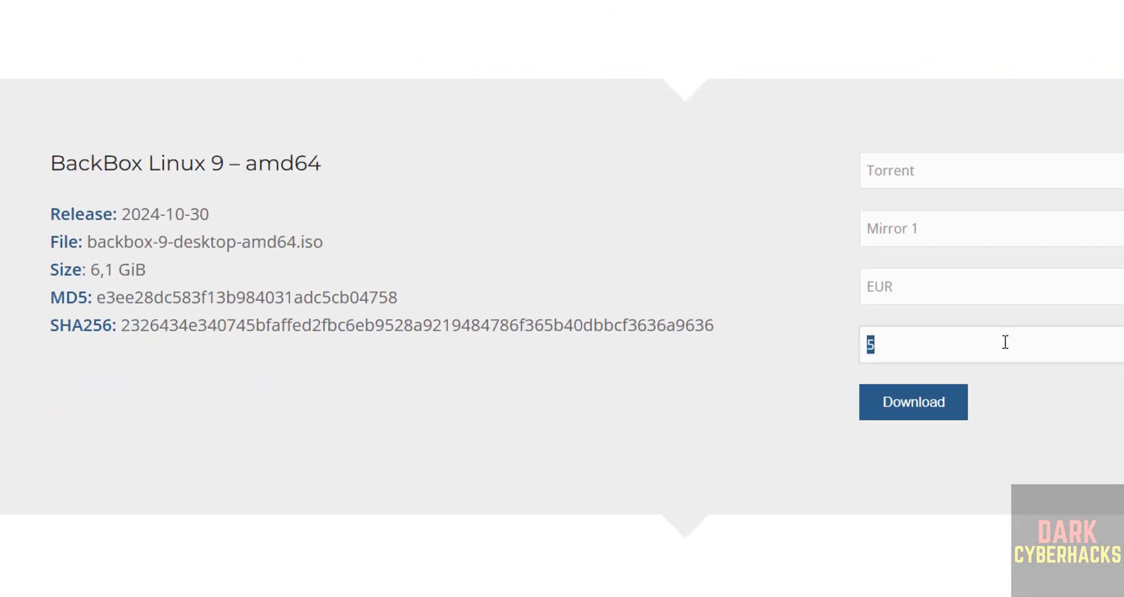
left_click(1116, 297)
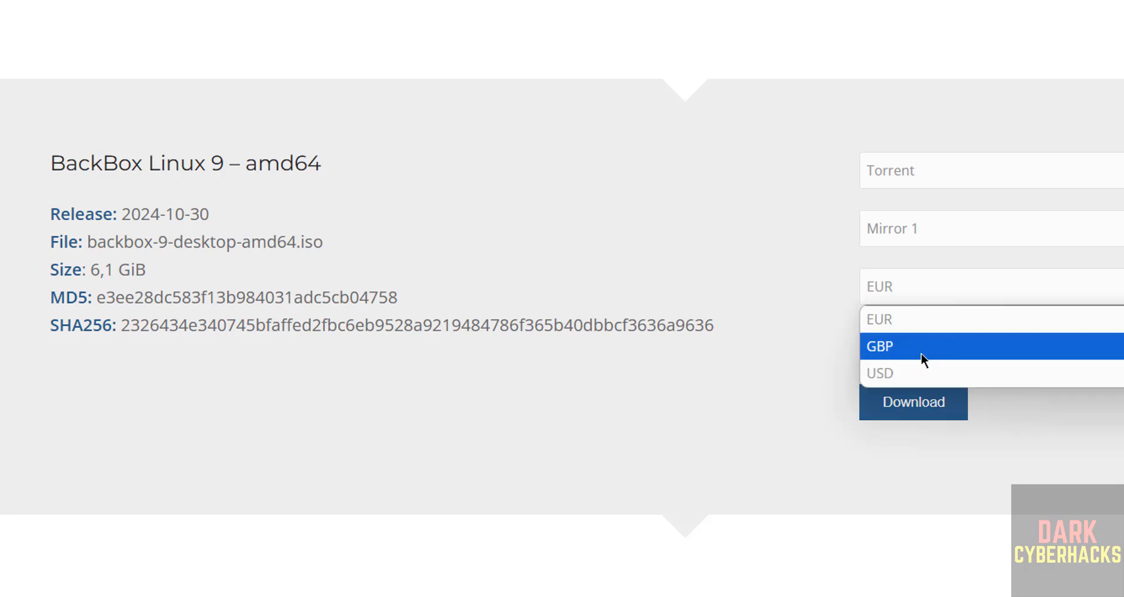
left_click(825, 303)
double_click(880, 342)
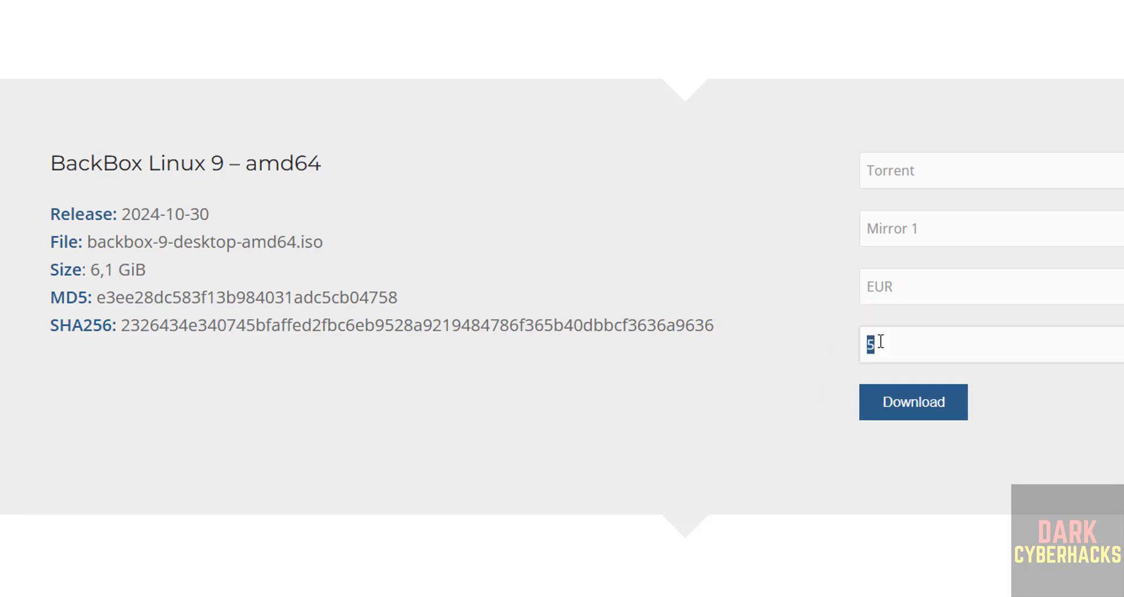
left_click(923, 252)
double_click(881, 341)
type("0")
Choose ISO instead of Torrent as the download format and start downloading BackBox Linux 9.
left_click(969, 174)
left_click(897, 228)
left_click(891, 229)
left_click(786, 230)
left_click(947, 173)
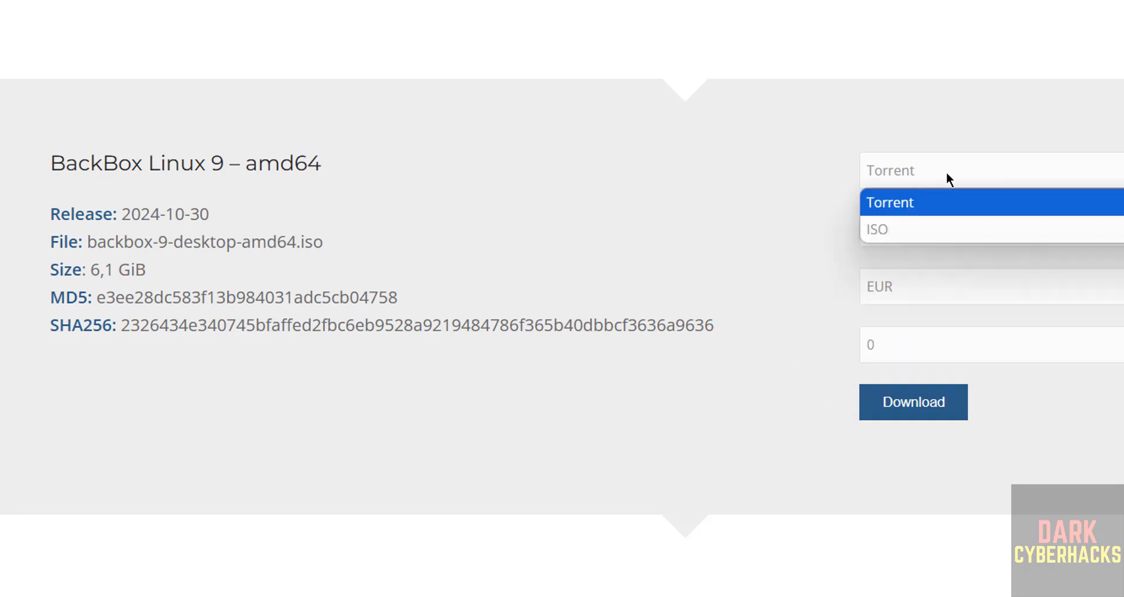
left_click(891, 229)
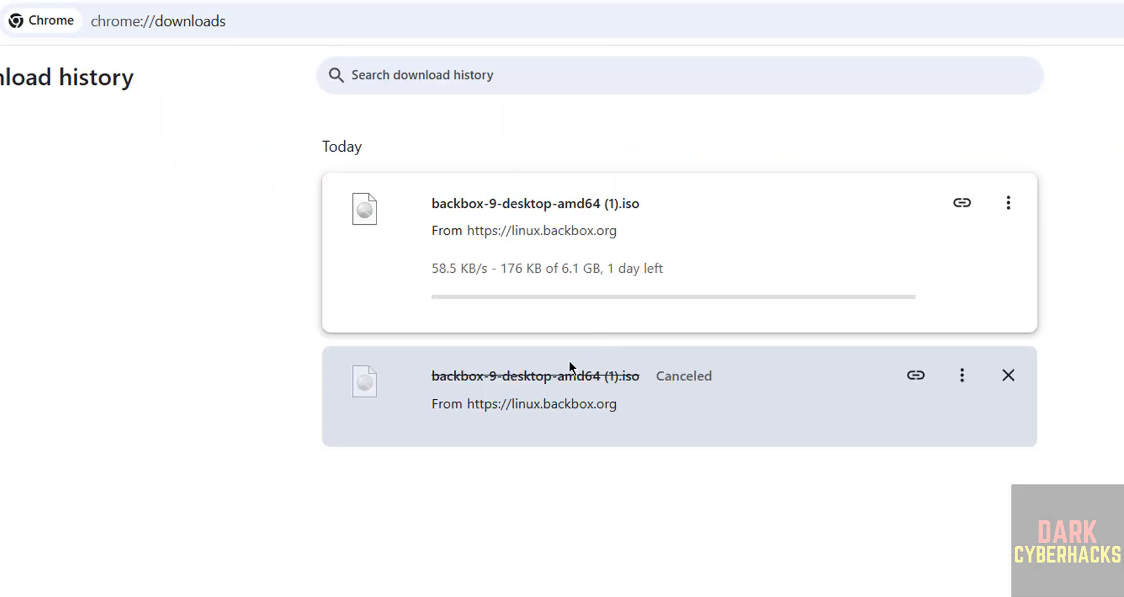
Cancel the running backbox-9-desktop-amd64 (1).iso download and clear both of its entries from the download history.
left_click(1008, 376)
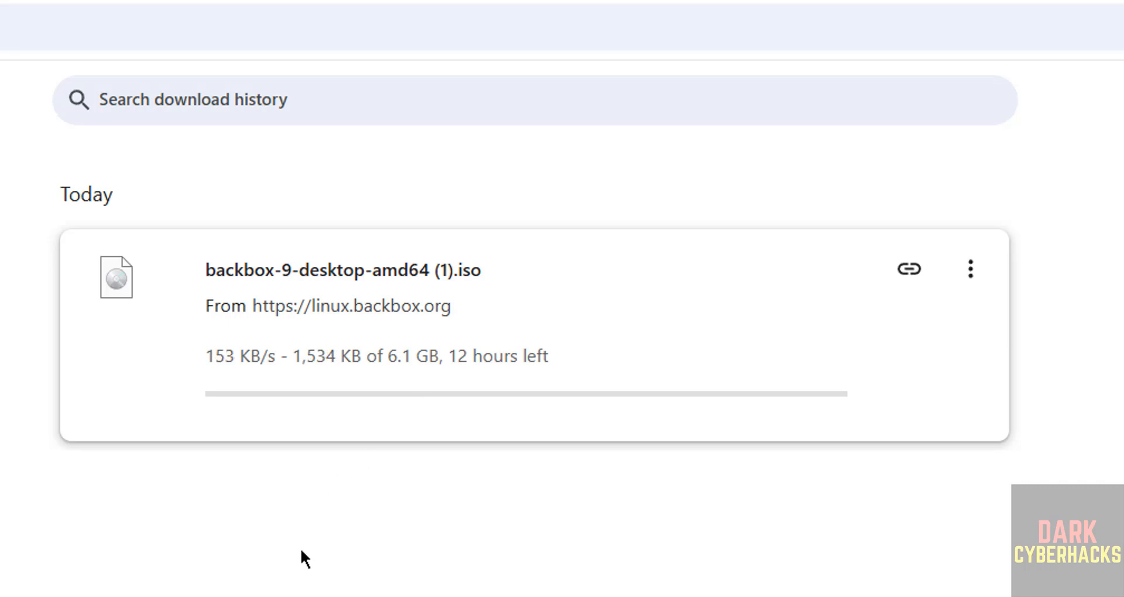
left_click(971, 271)
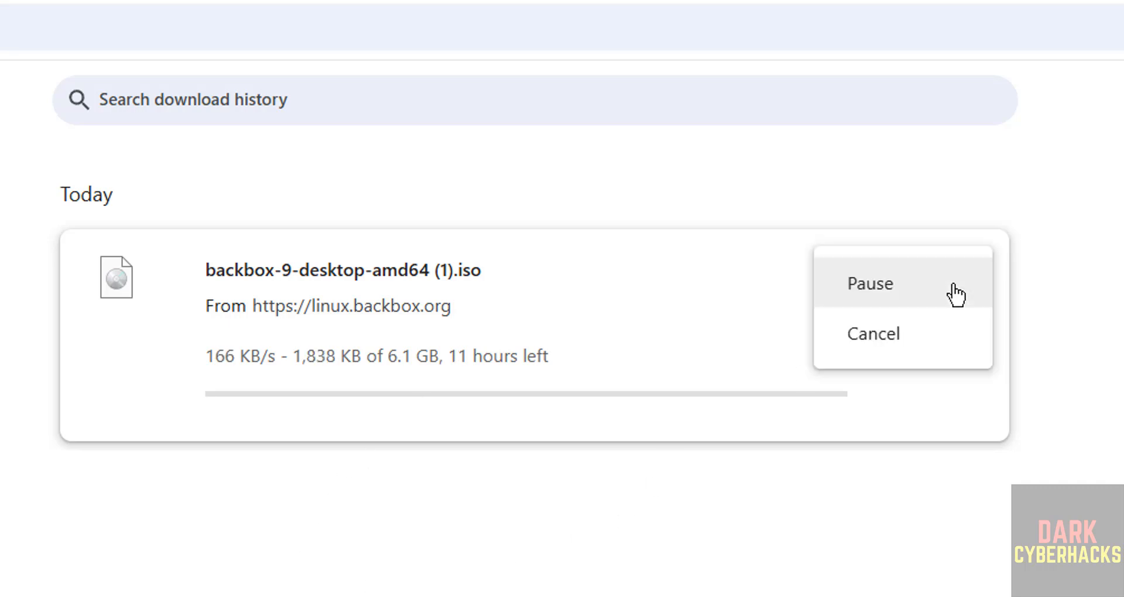
left_click(884, 331)
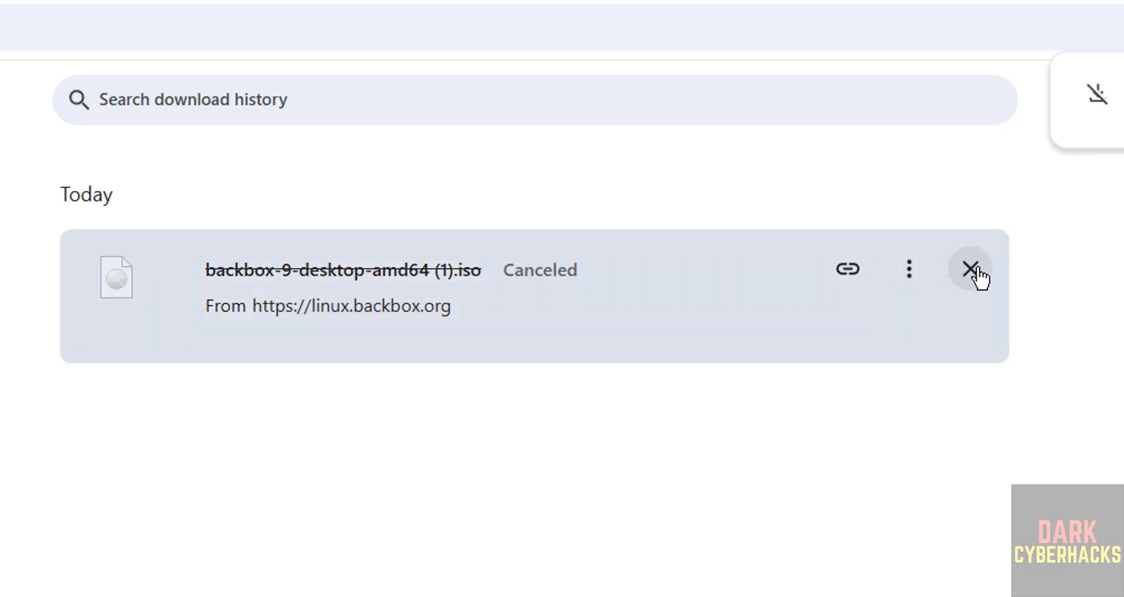
left_click(971, 270)
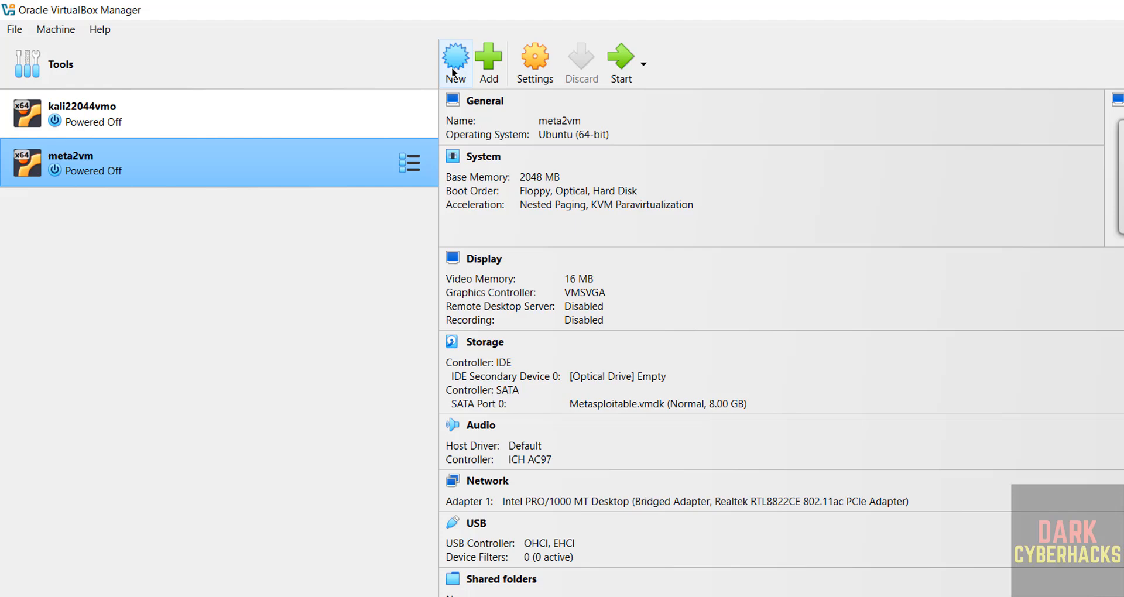
Switch to Oracle VirtualBox Manager and begin a new virtual machine named backboxvm9.
left_click(456, 57)
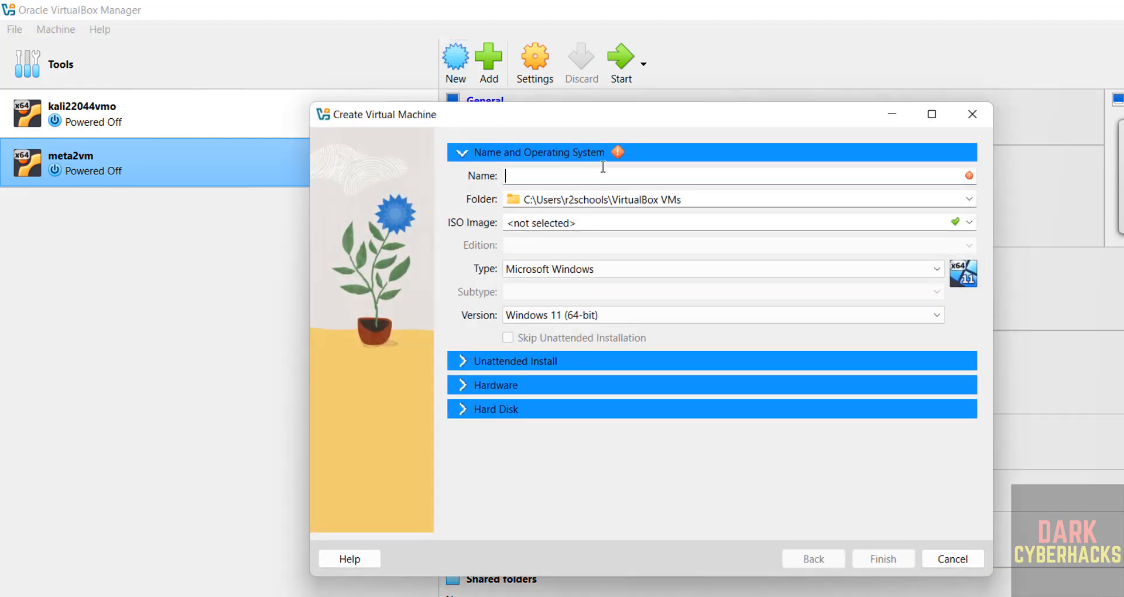
type("backbox")
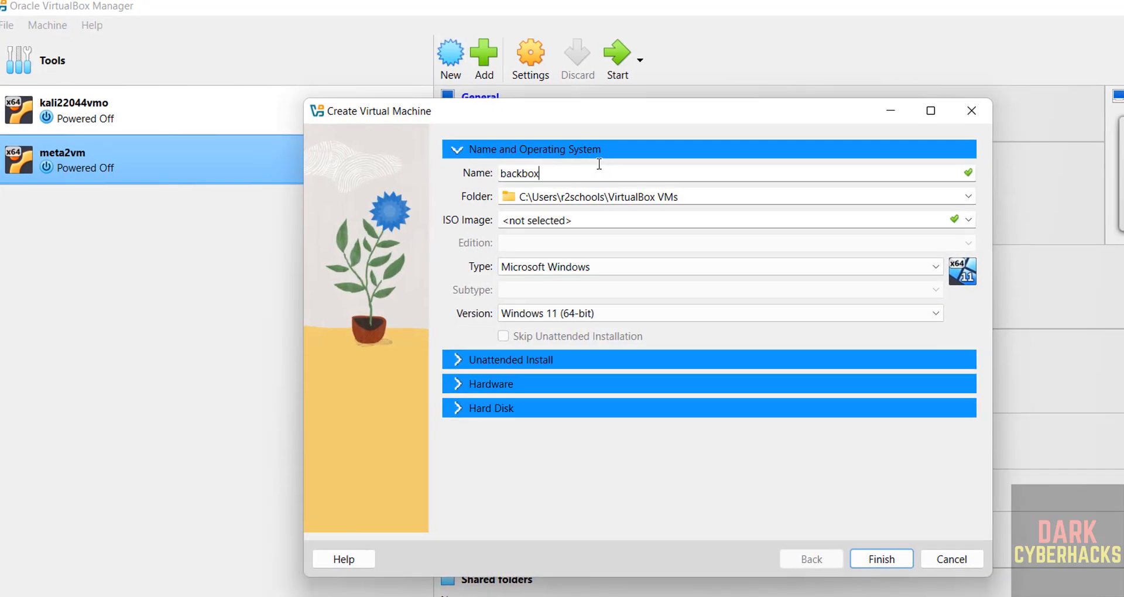
type("vm9")
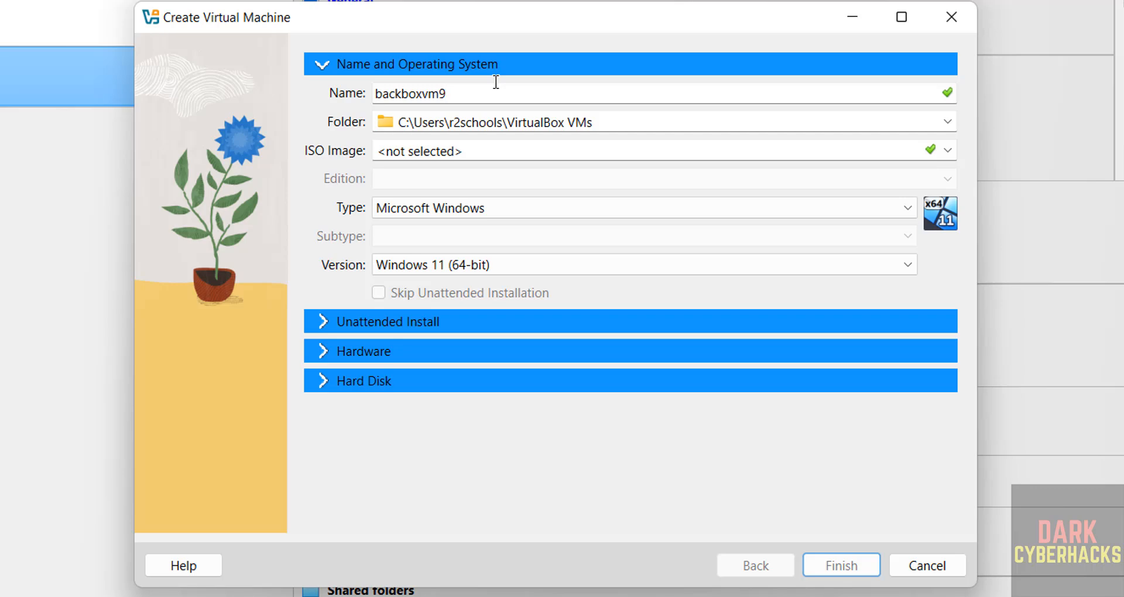
double_click(496, 82)
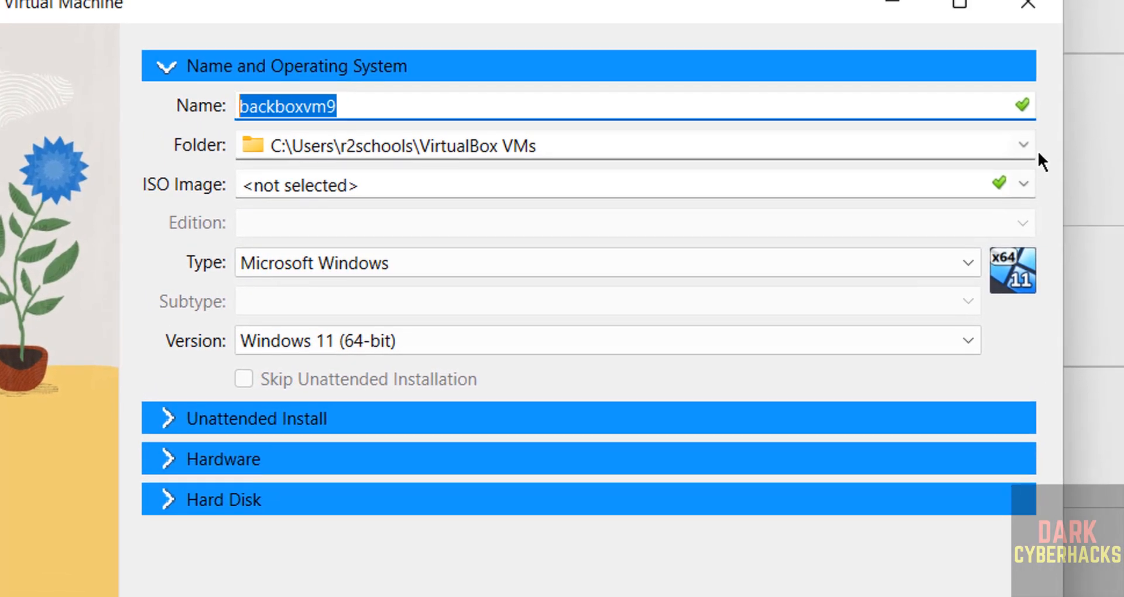
Create a folder named backboxvm9 in E:\VMS and set it as the virtual machine's folder.
left_click(1024, 145)
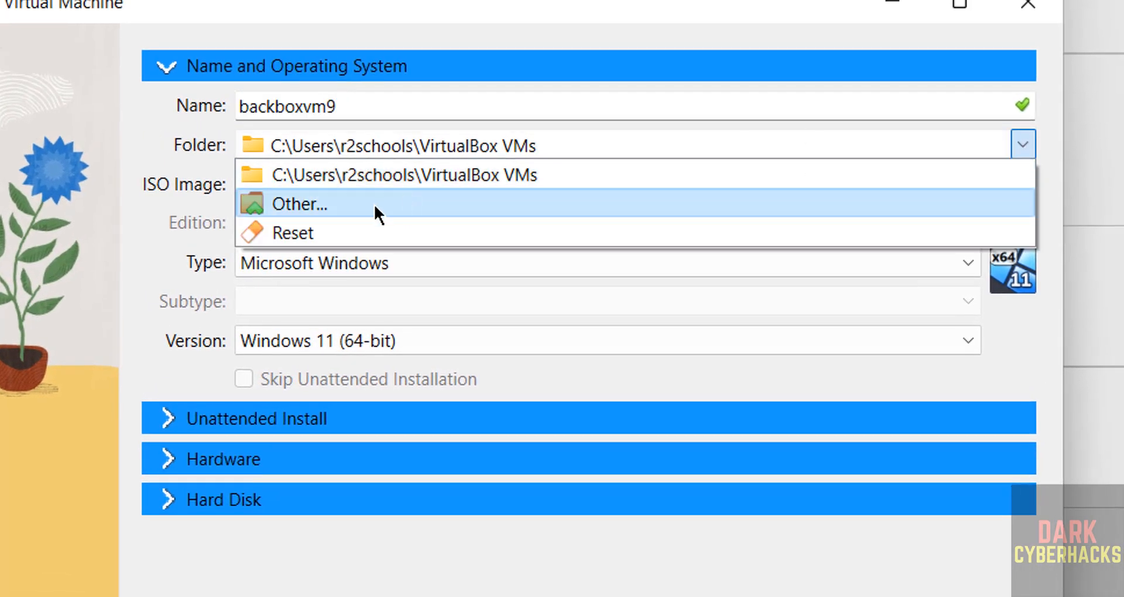
left_click(375, 204)
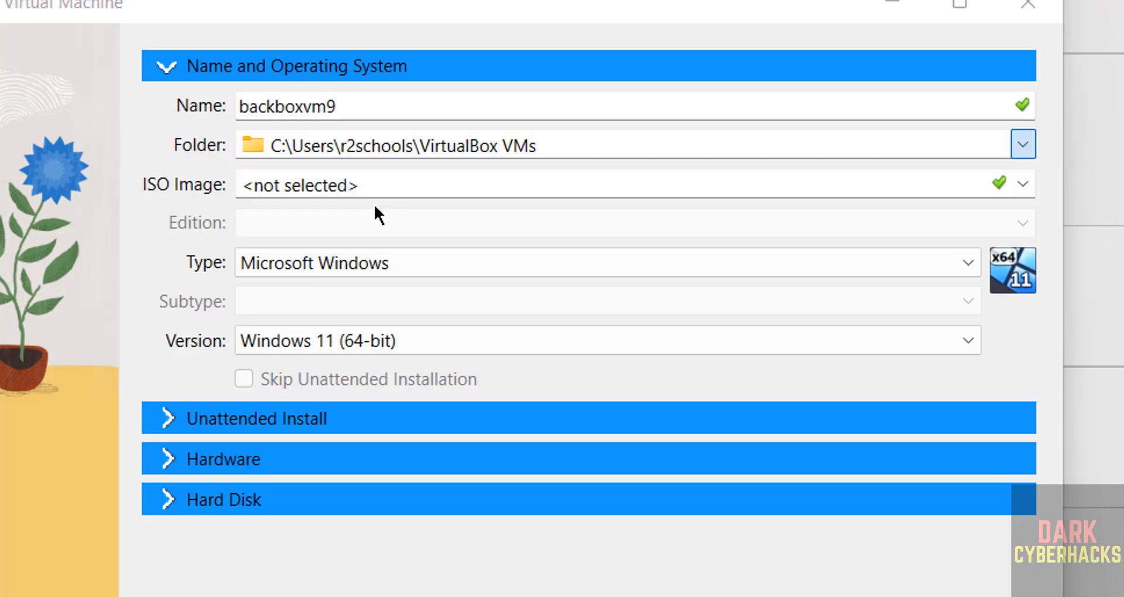
scroll(37, 410, "down", 5)
left_click(37, 532)
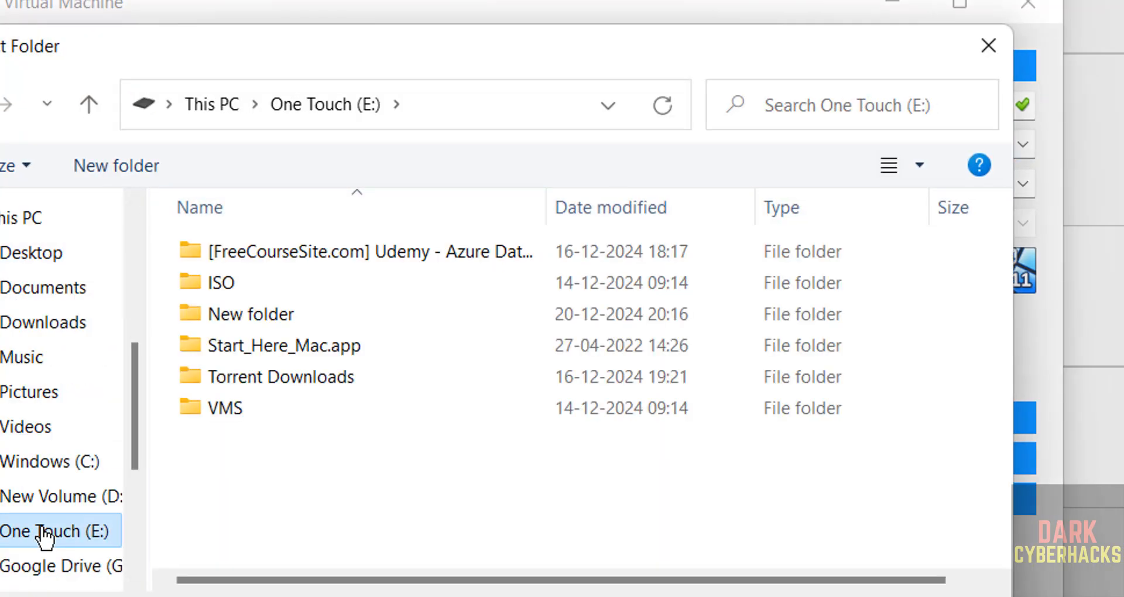
double_click(176, 420)
left_click(108, 164)
type("backboxvm9")
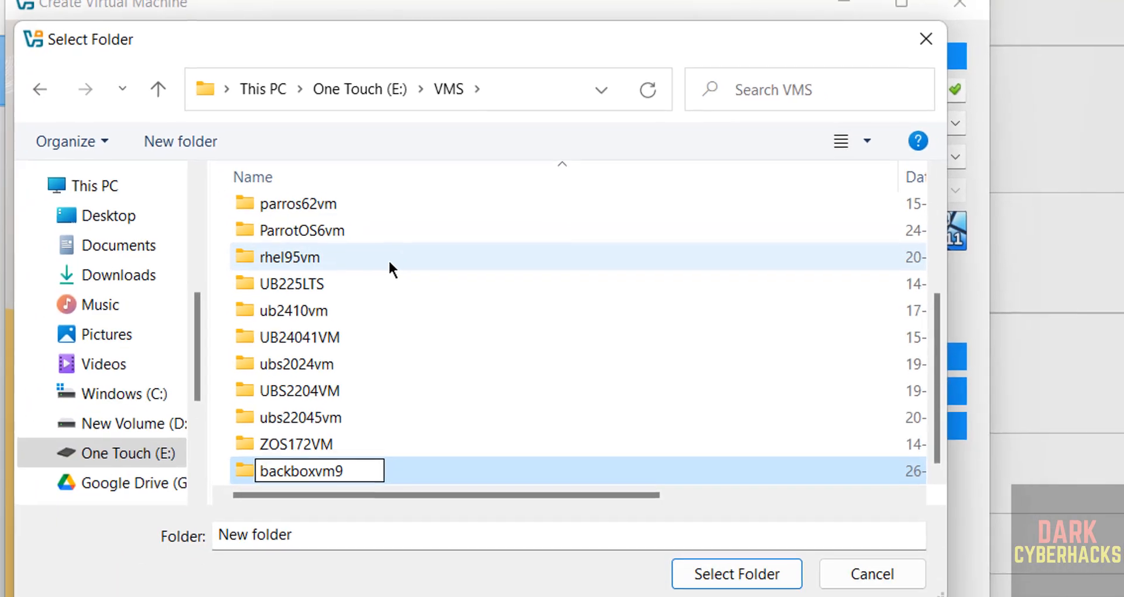
key("Return")
left_click(711, 574)
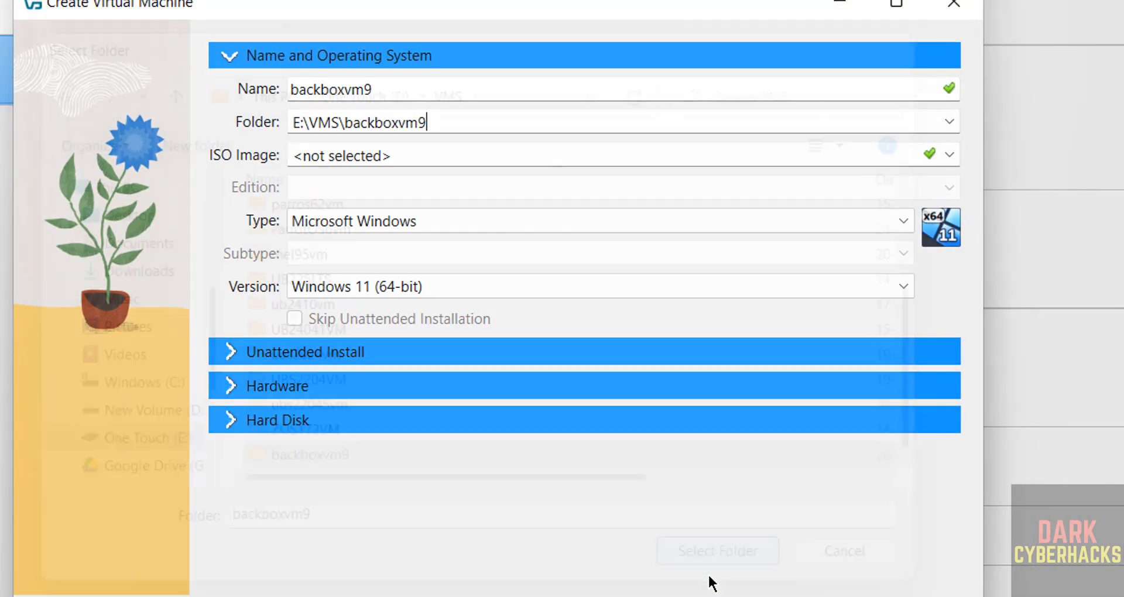
Select backbox-9-desktop-amd64.iso from E:\ISO as the virtual machine's ISO image.
left_click(947, 154)
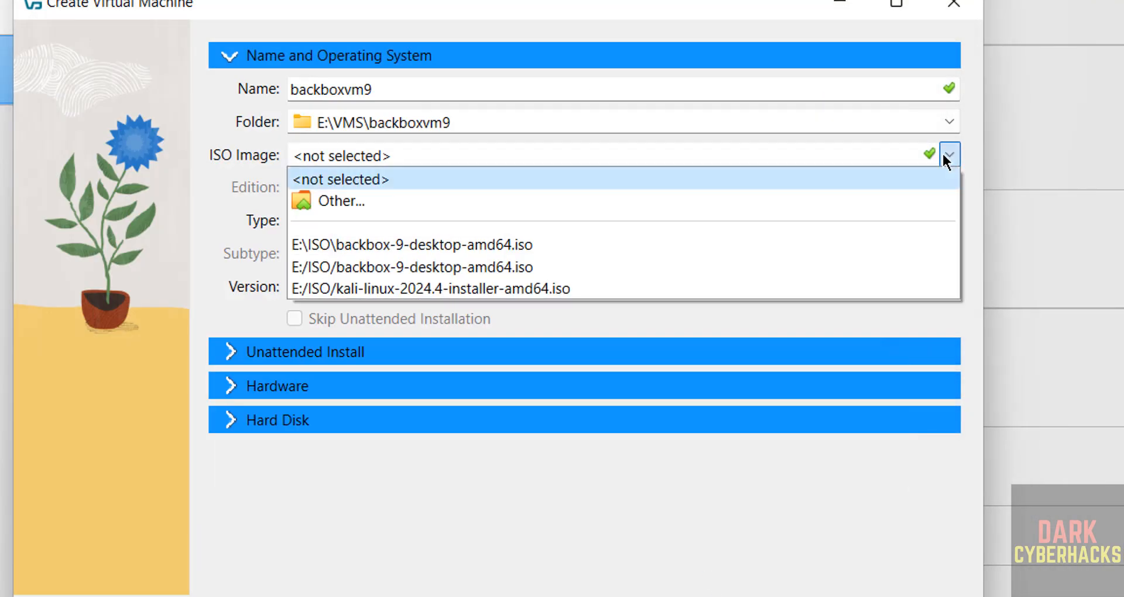
left_click(306, 206)
left_click(747, 567)
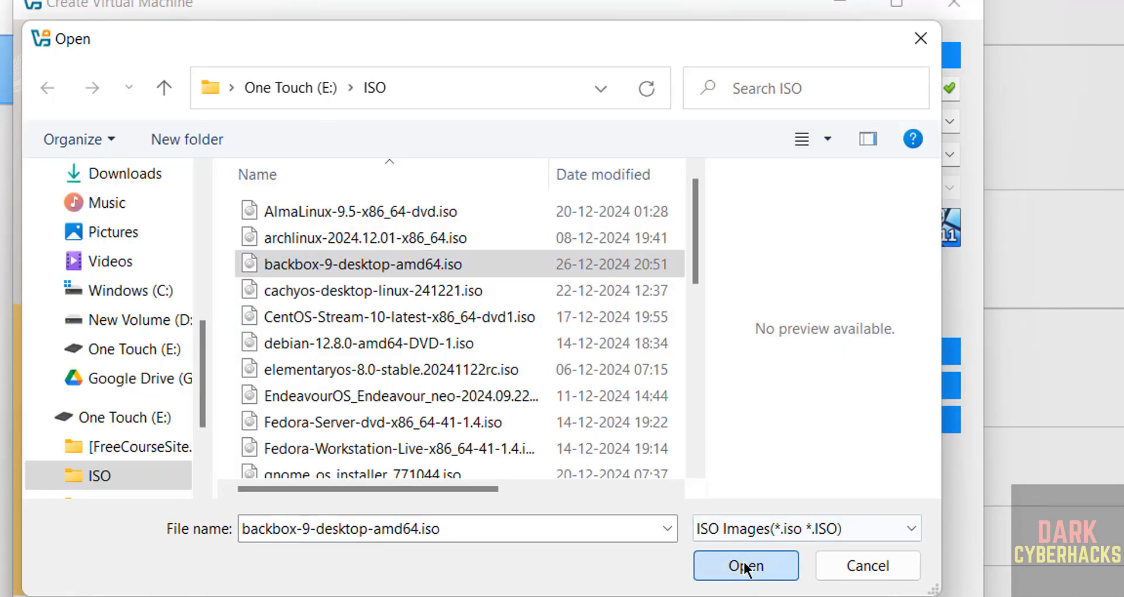
Set the guest operating system type to Linux and the subtype to Ubuntu.
left_click(922, 246)
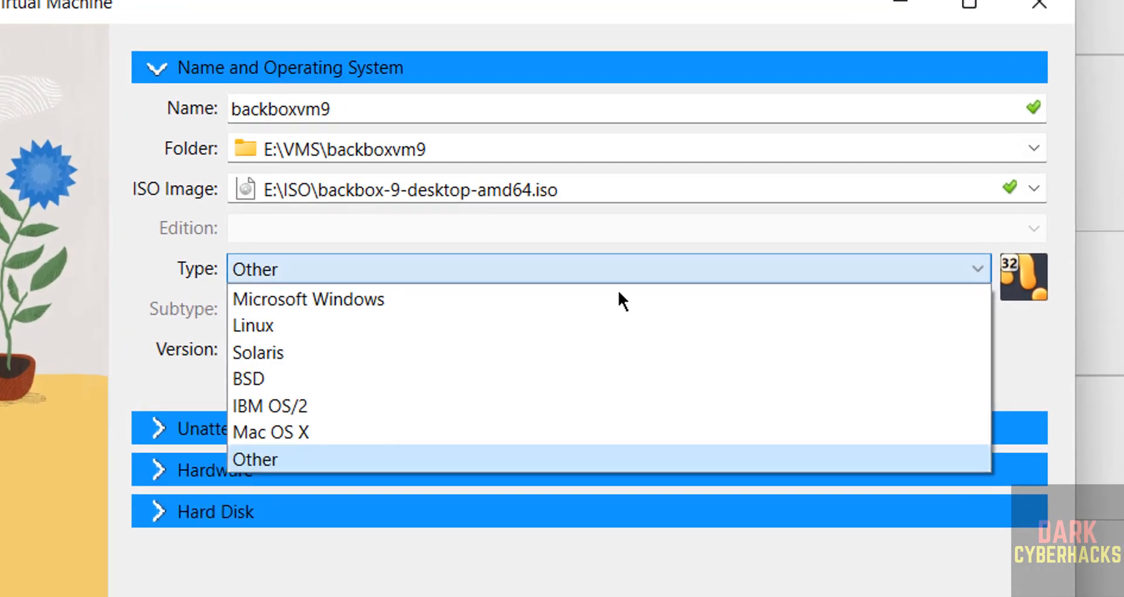
left_click(312, 323)
left_click(334, 308)
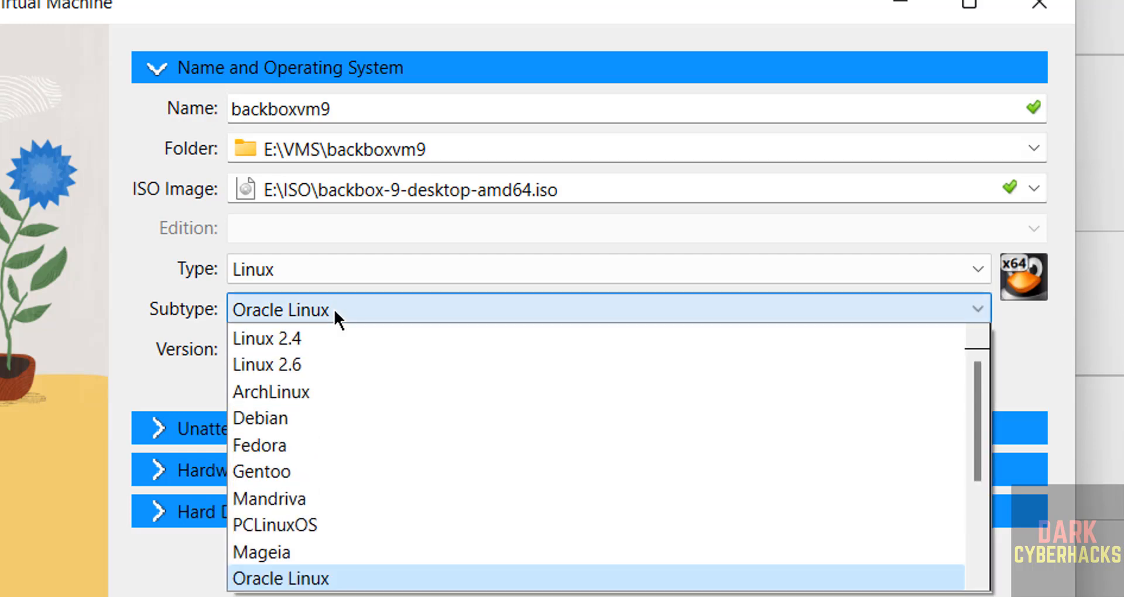
key("u")
key("Return")
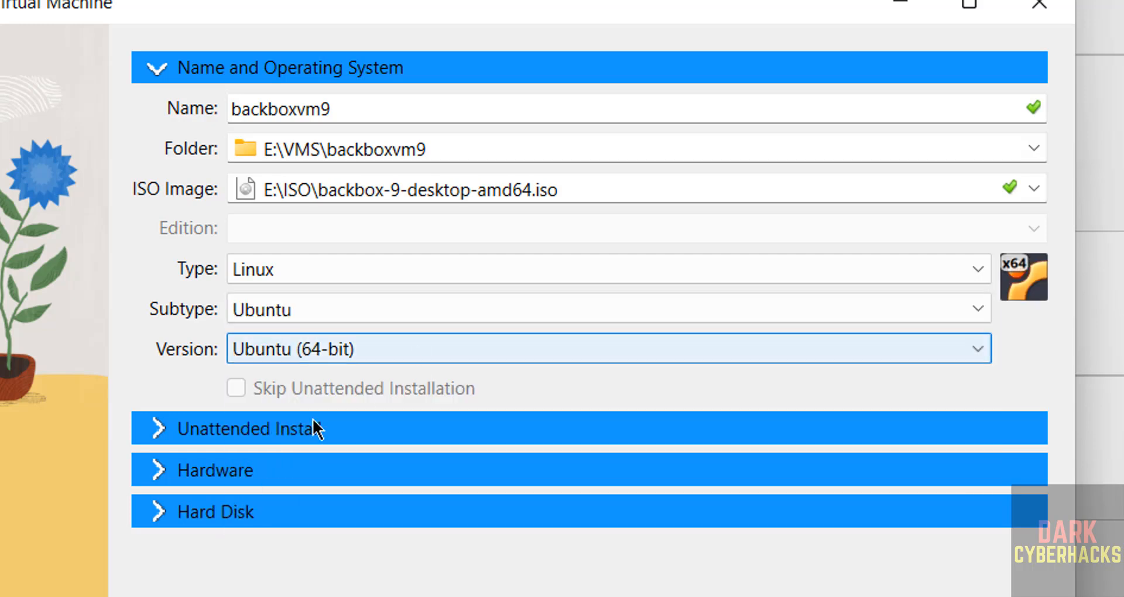
Set the virtual machine's base memory to 4096 MB and its processors to 2.
left_click(205, 471)
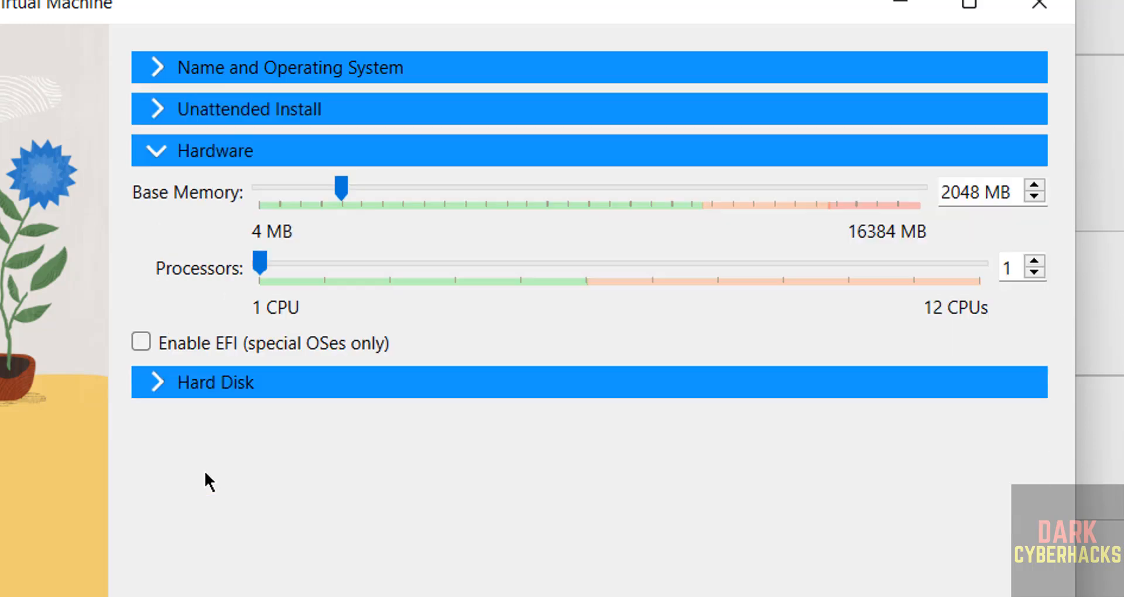
double_click(957, 192)
type("4096")
key("Tab")
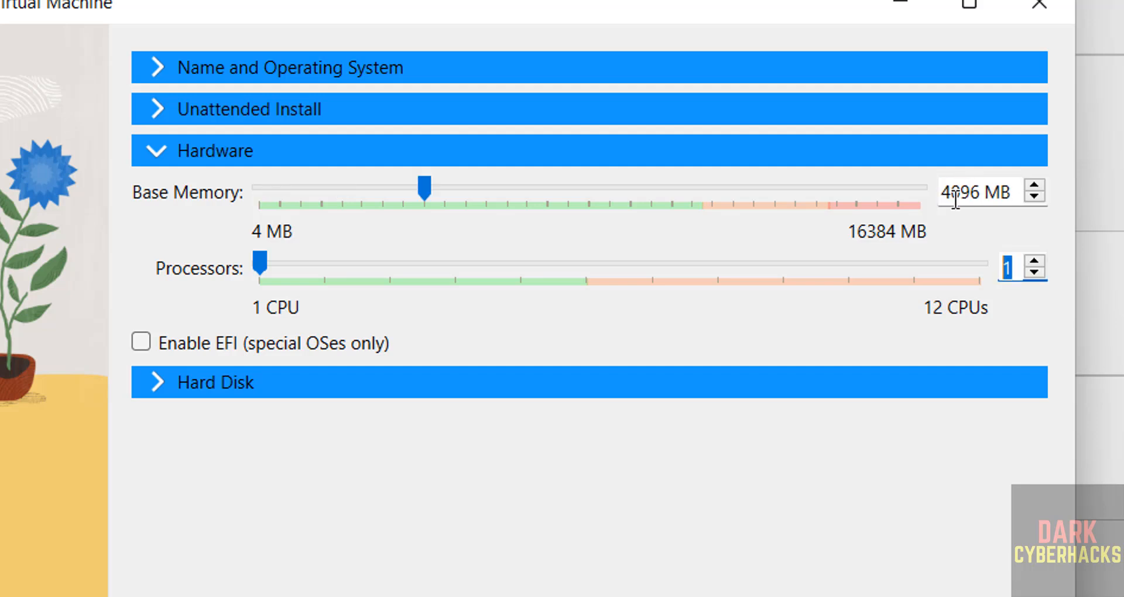
type("2")
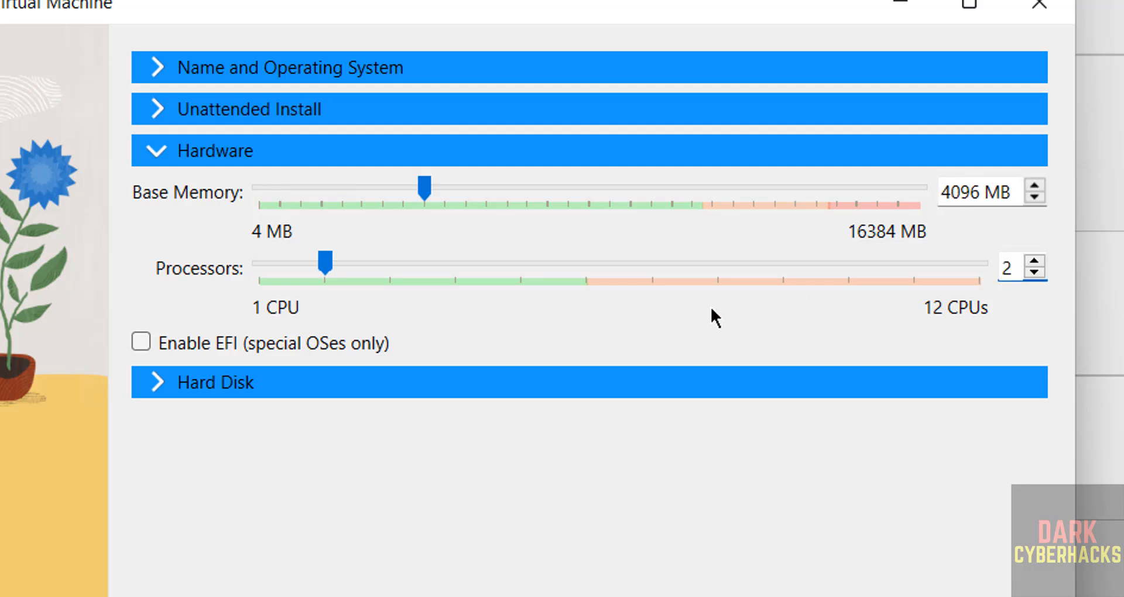
Set the new virtual hard disk size to 50 GB and finish creating the virtual machine.
left_click(522, 388)
double_click(963, 353)
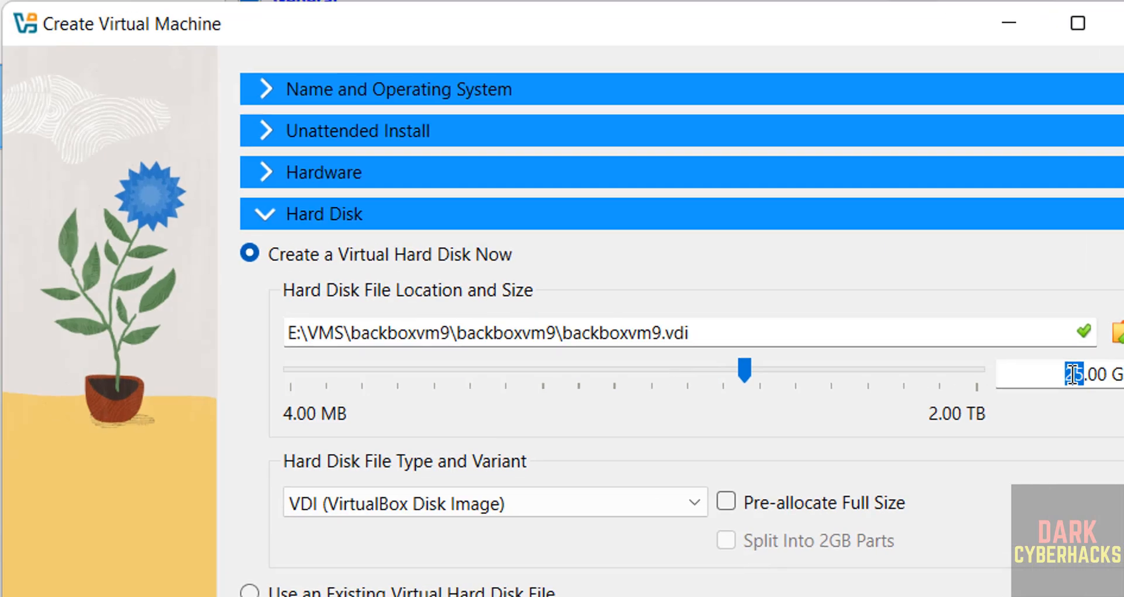
type("50")
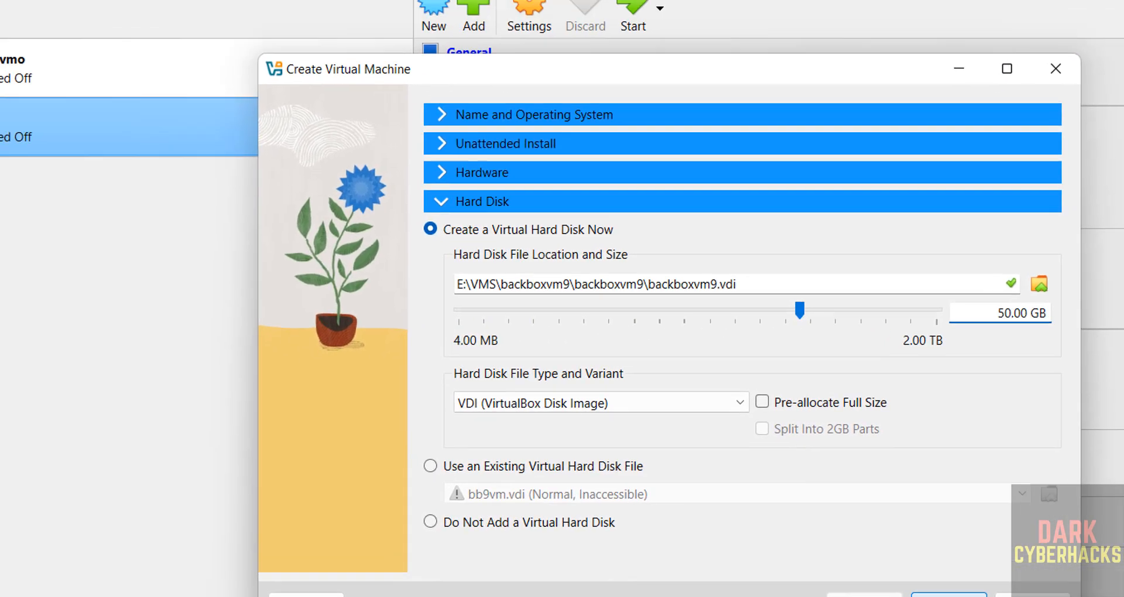
key("Return")
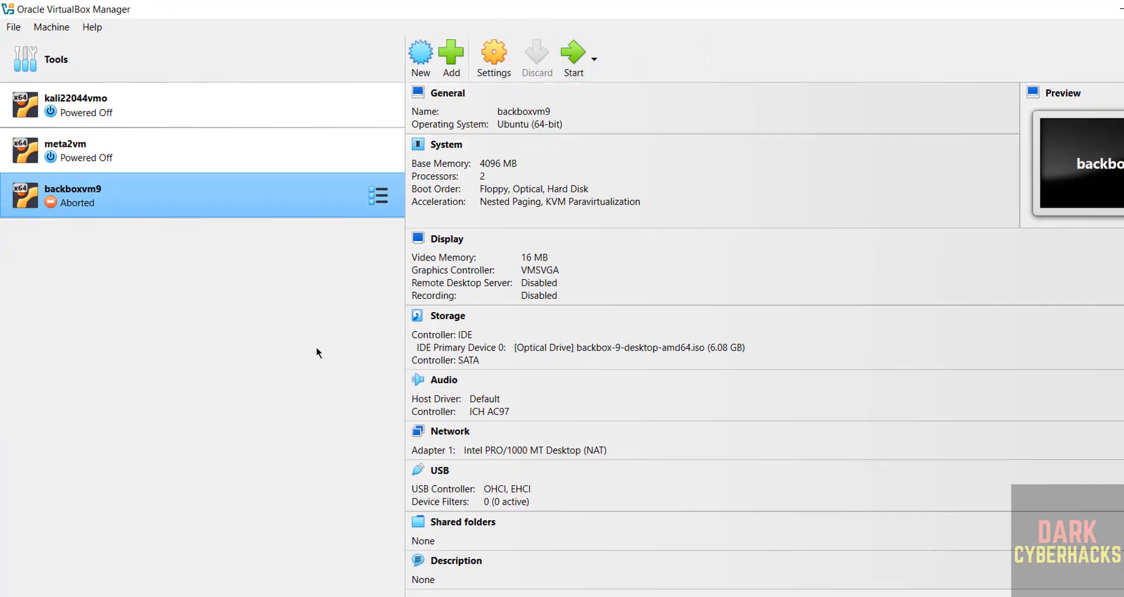
right_click(119, 198)
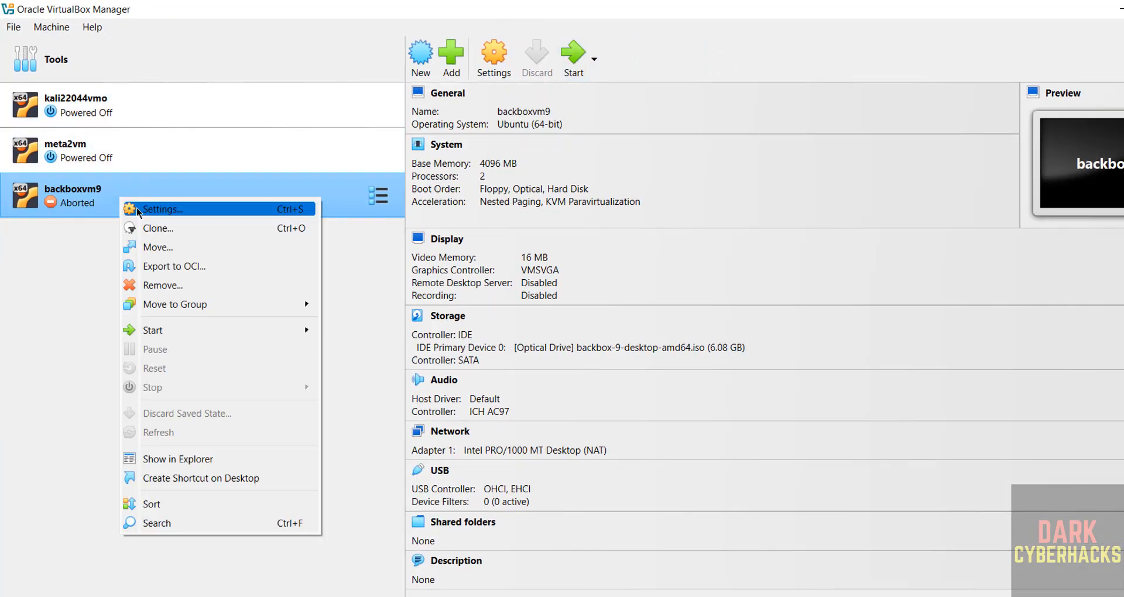
key("Escape")
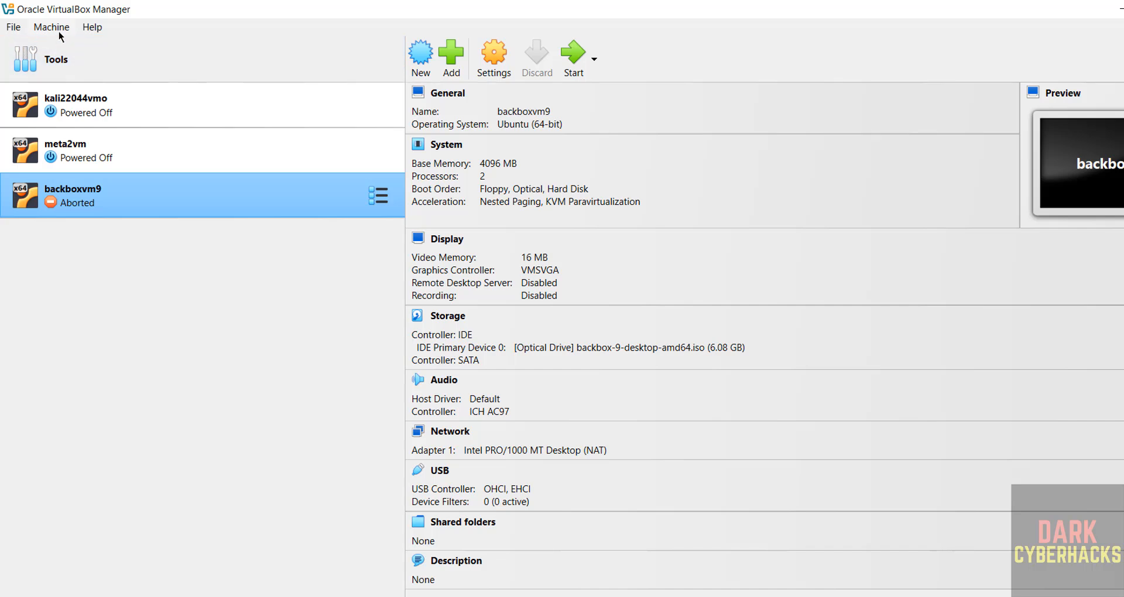
left_click(51, 27)
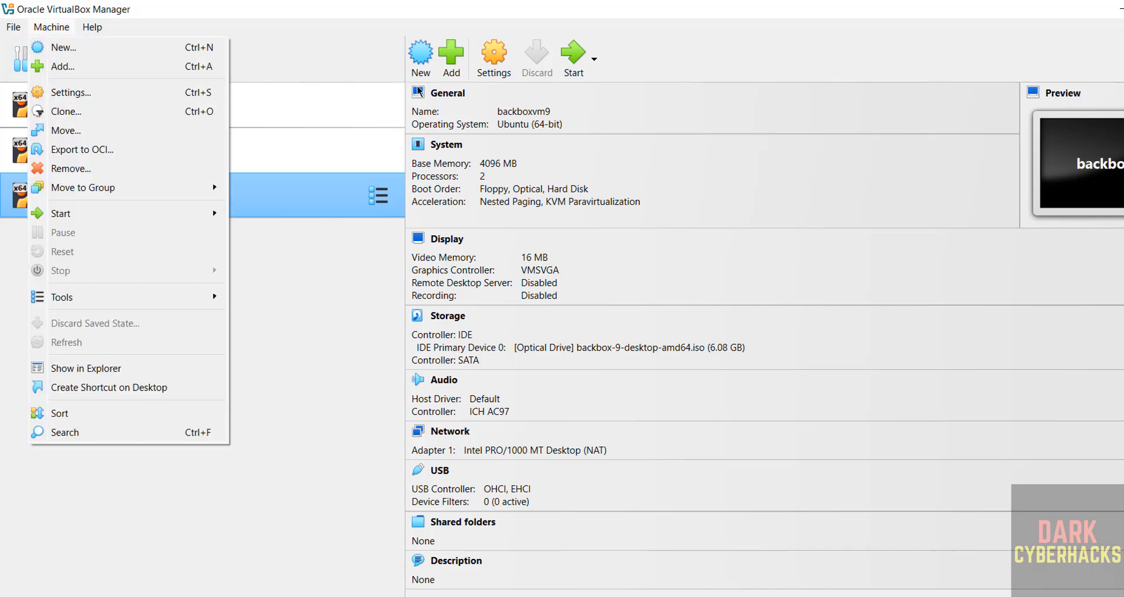
left_click(683, 24)
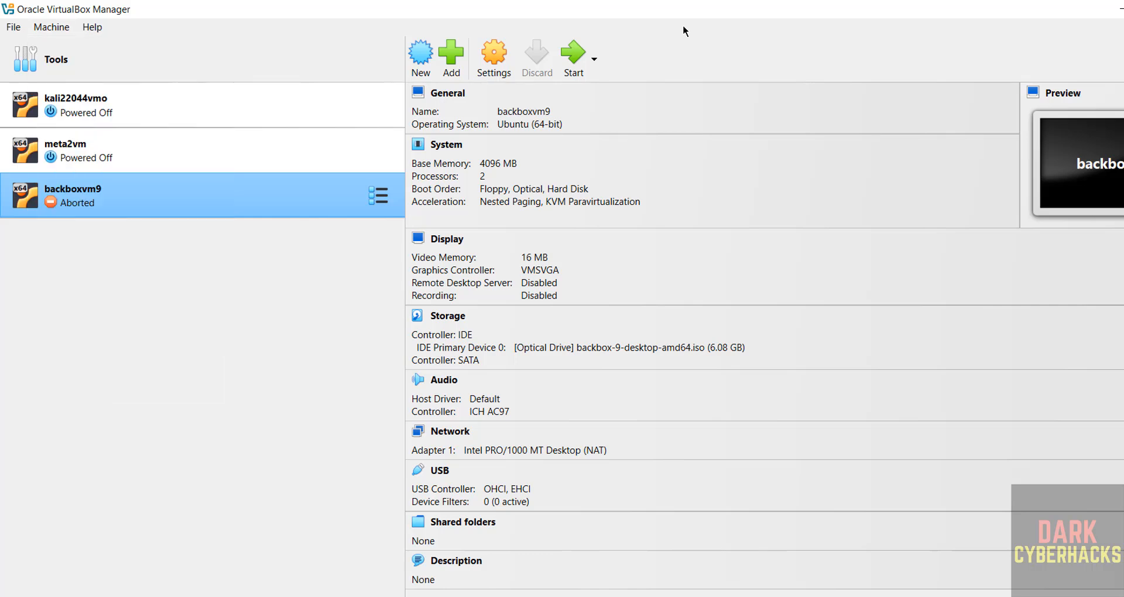
Start the backboxvm9 virtual machine and boot the Try or Install BackBox entry.
left_click(575, 59)
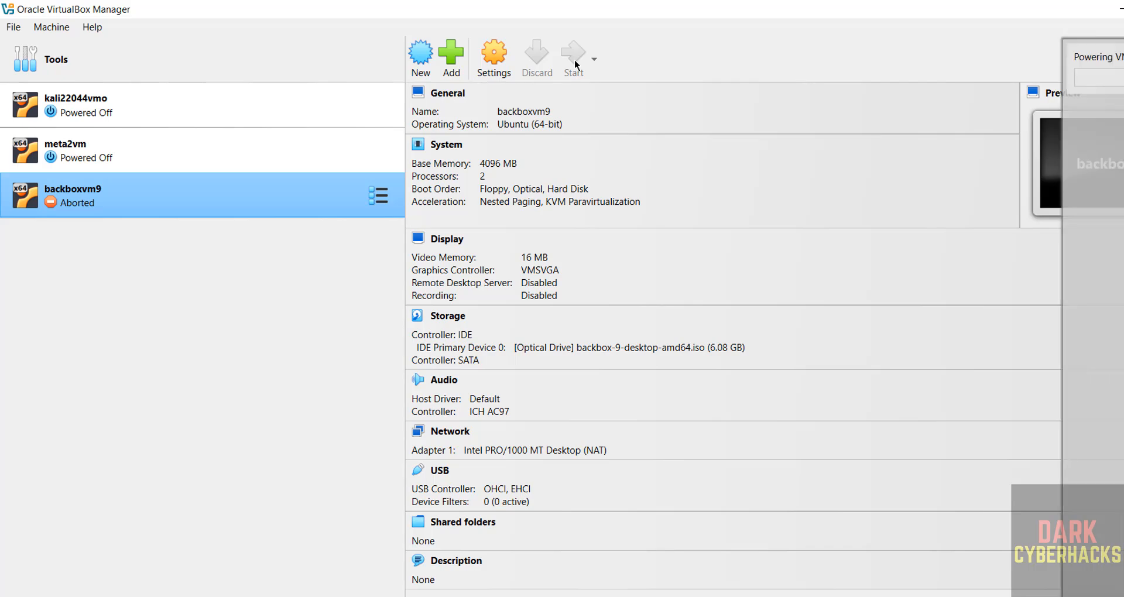
left_click(805, 143)
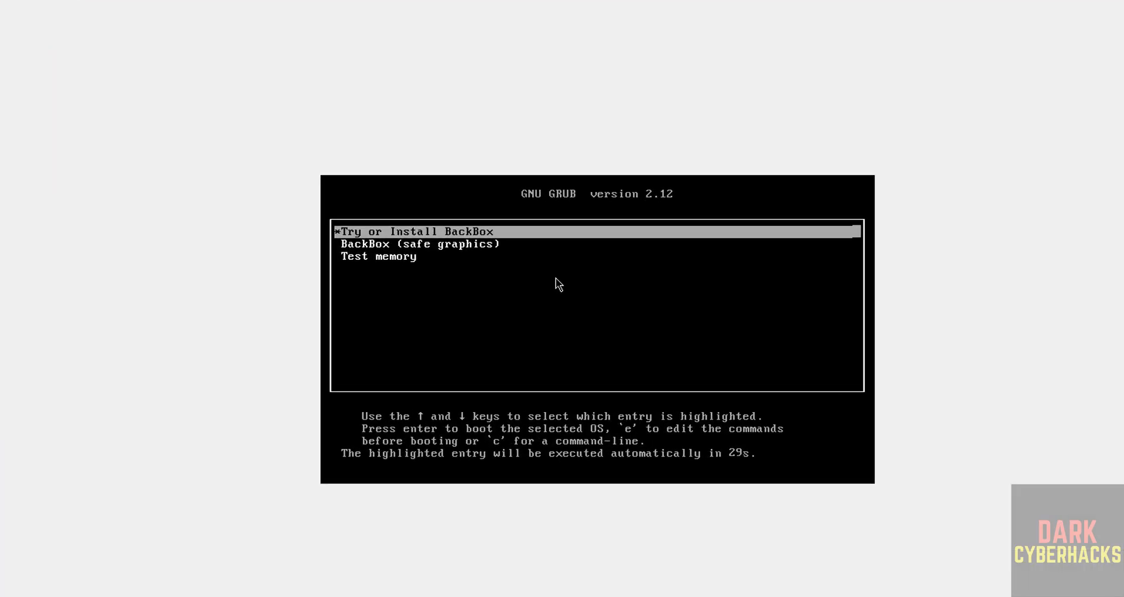
key("Up")
key("Down")
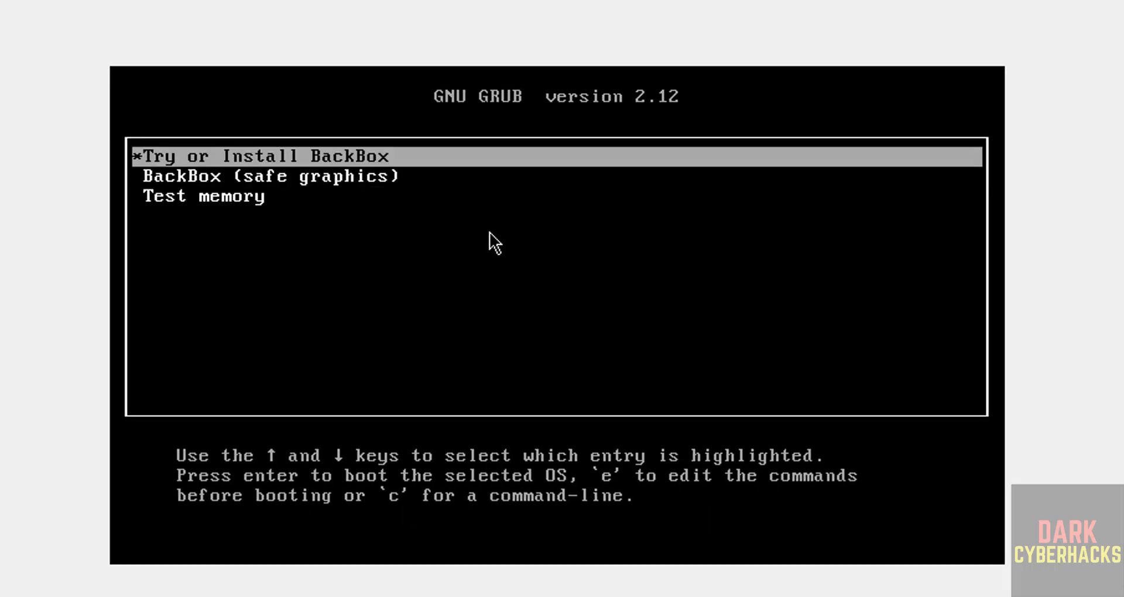
key("Return")
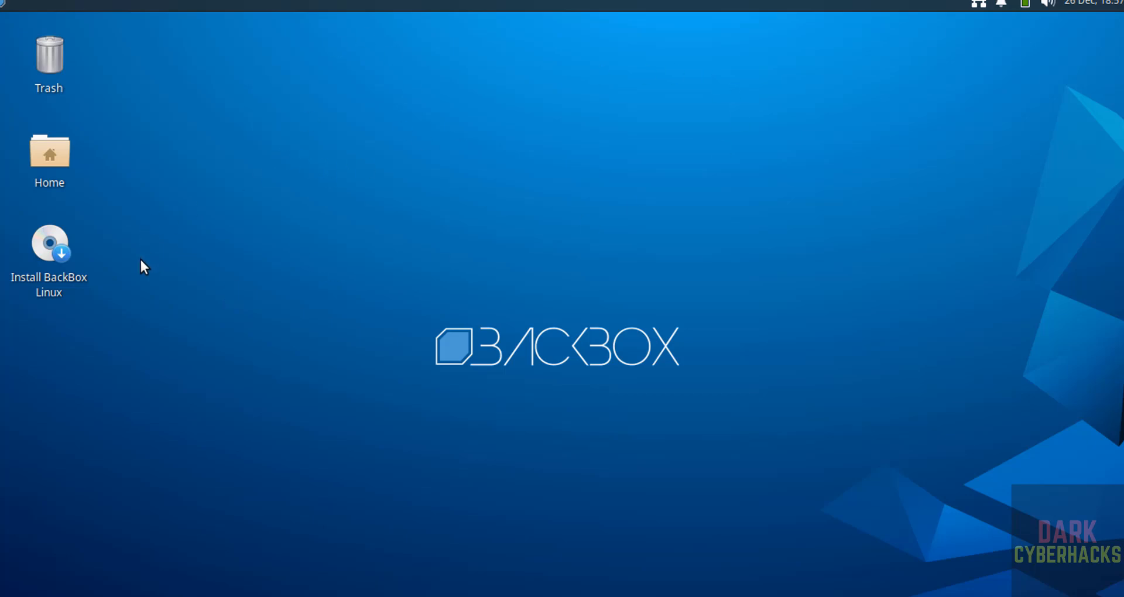
Launch the BackBox installer and proceed with English, the English (US) keyboard layout and third-party software installation enabled.
right_click(35, 240)
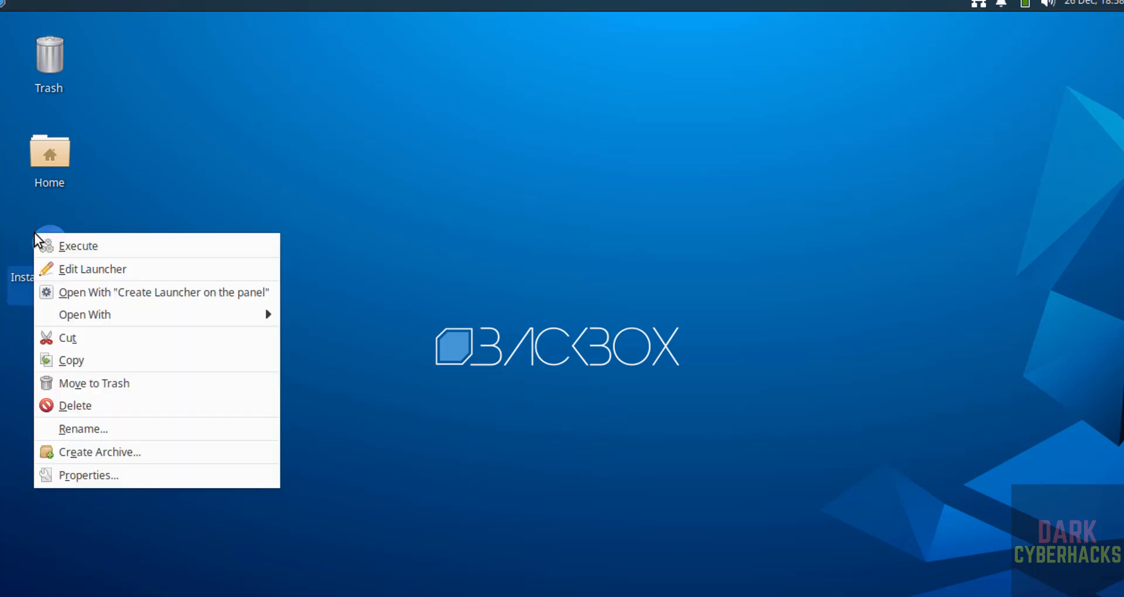
left_click(60, 250)
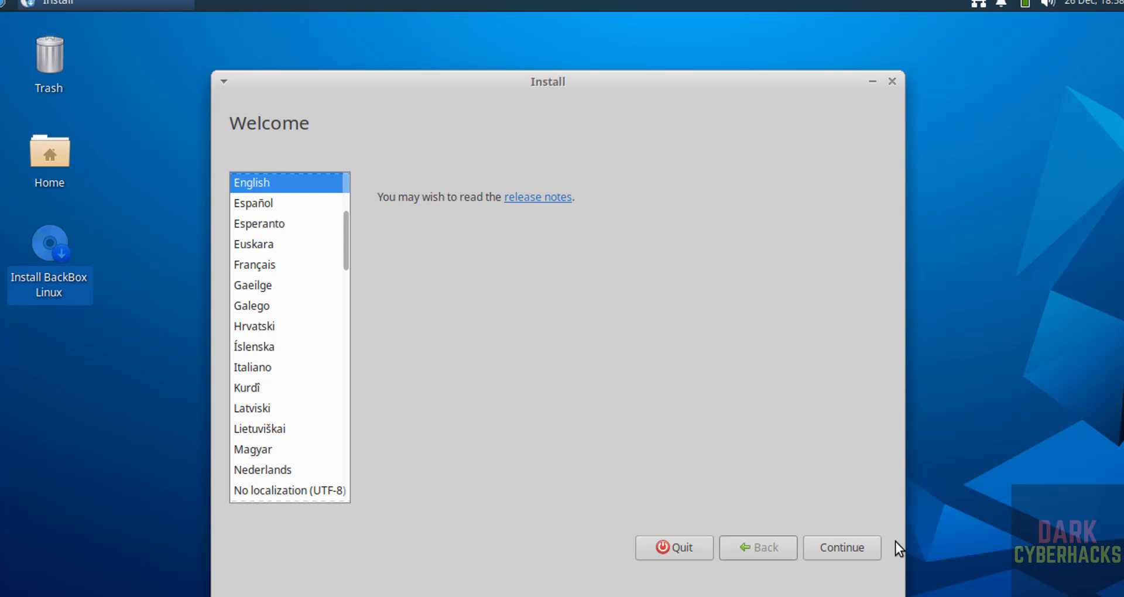
left_click(849, 544)
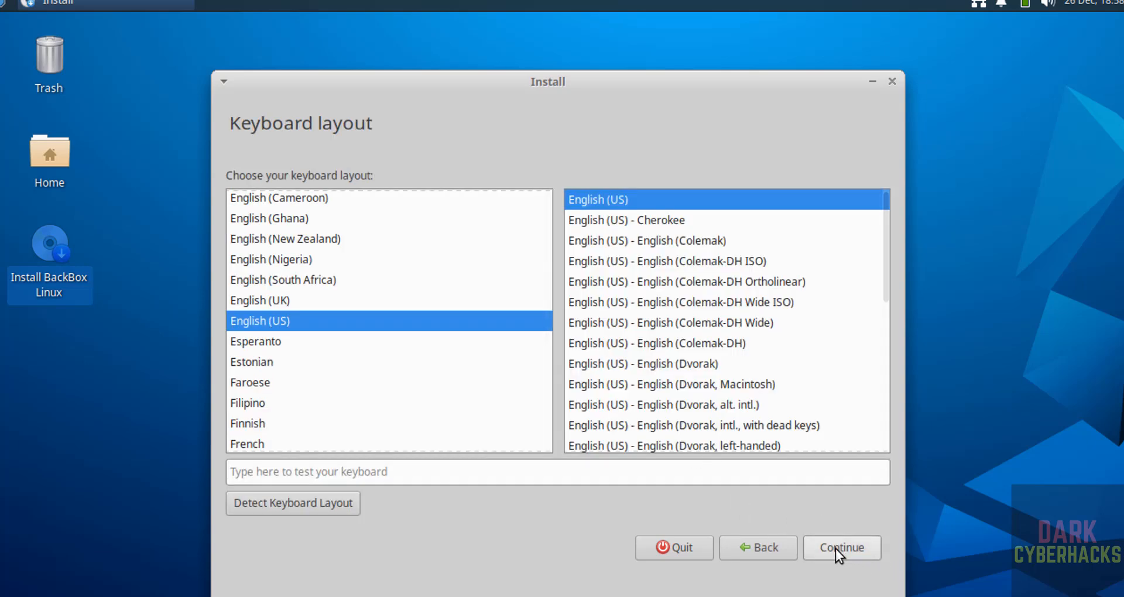
left_click(835, 549)
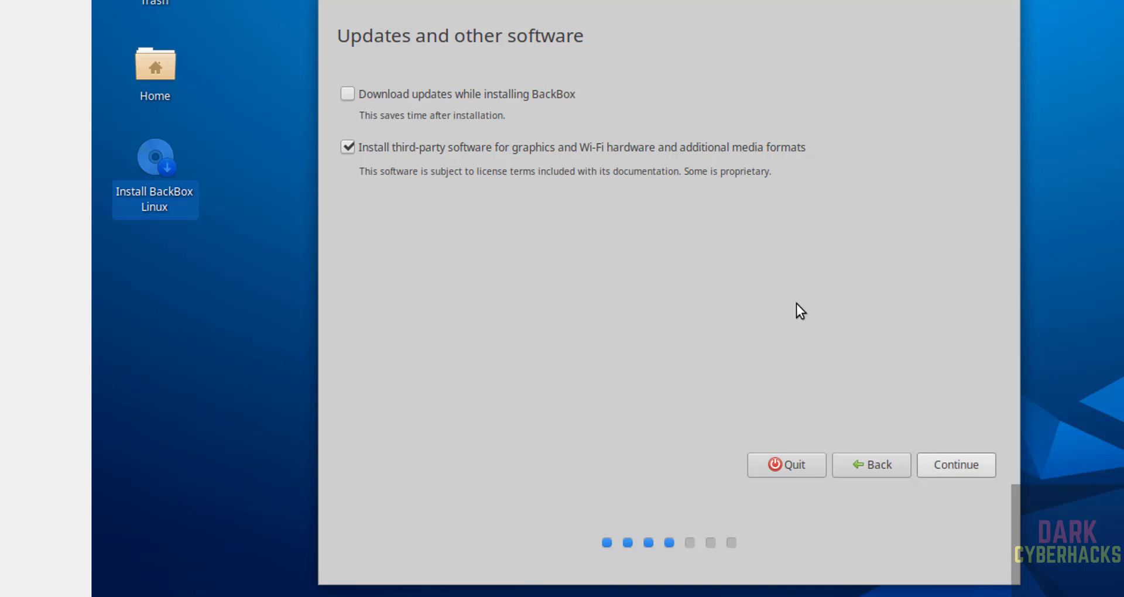
left_click(964, 463)
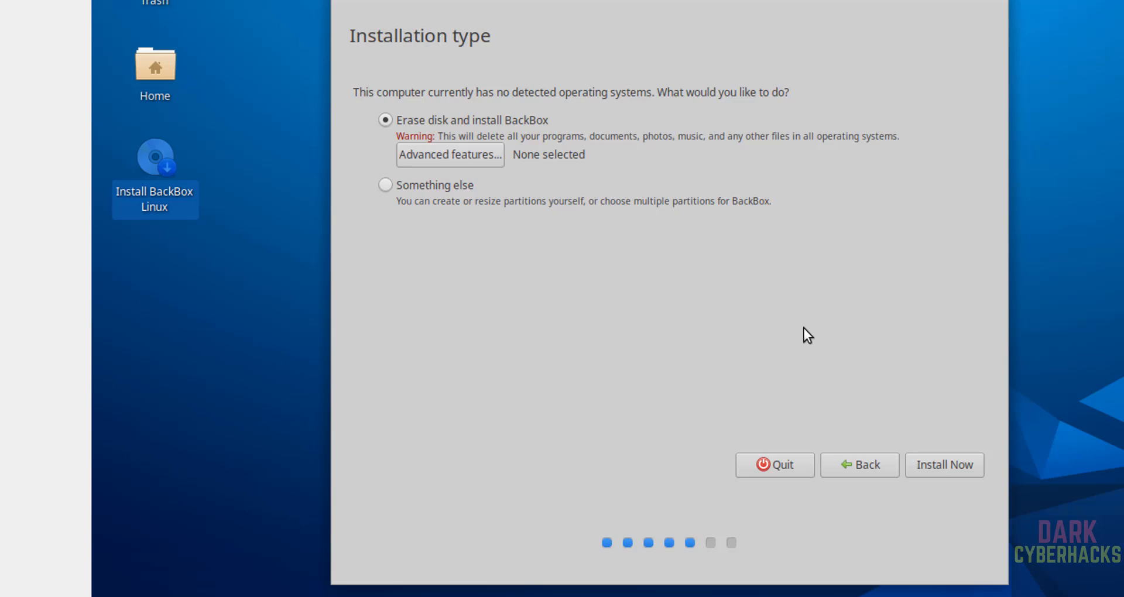
Install BackBox by erasing the virtual disk, approve writing the partition changes, and accept Kolkata as the location.
left_click(930, 469)
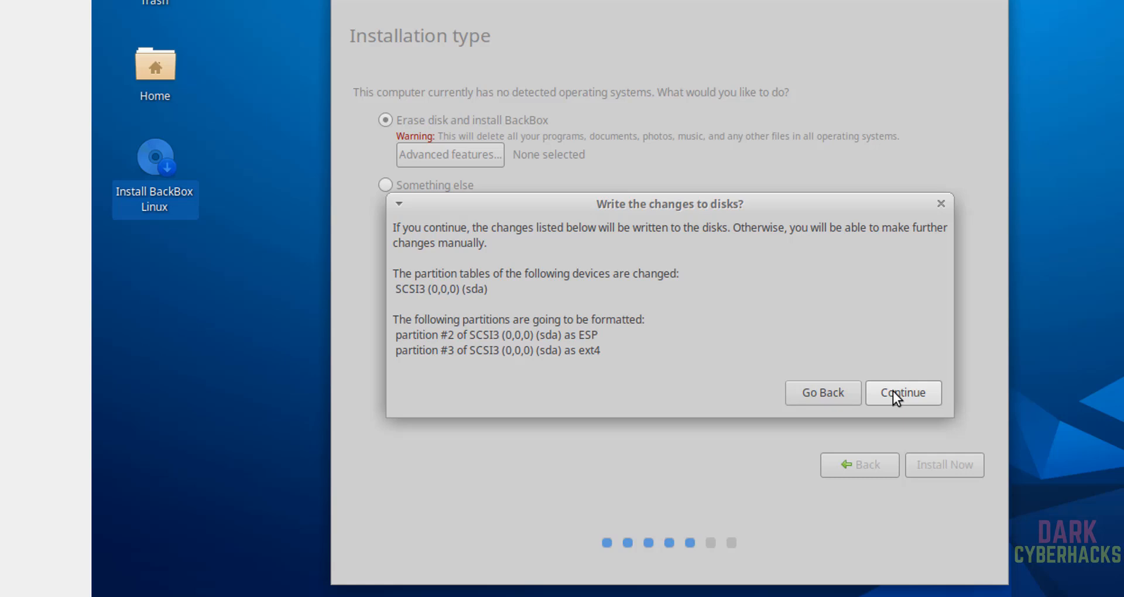
left_click(894, 392)
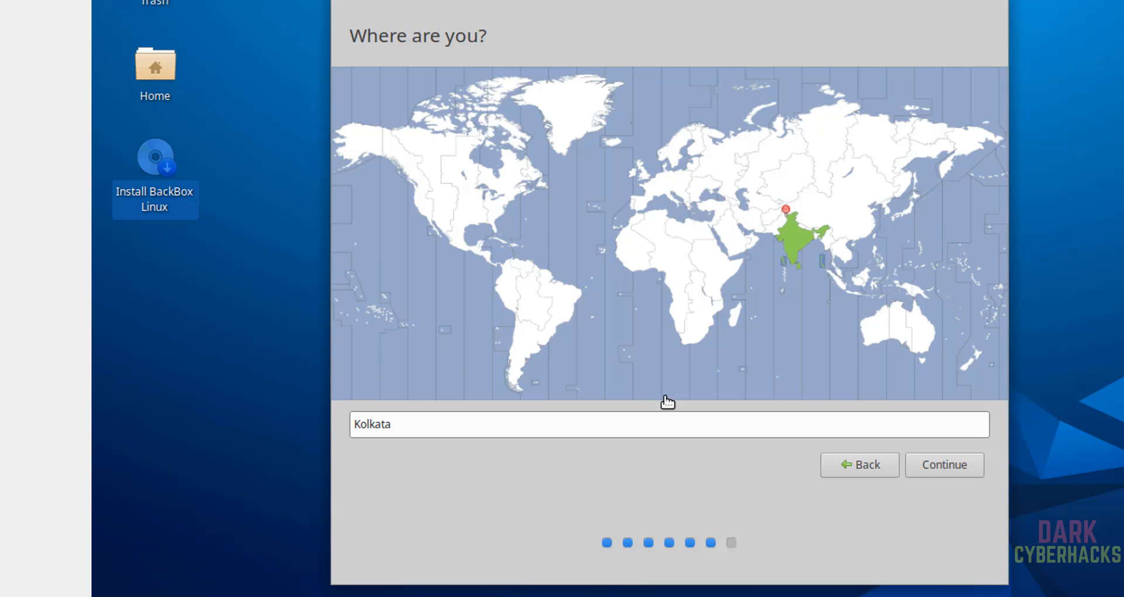
left_click(632, 436)
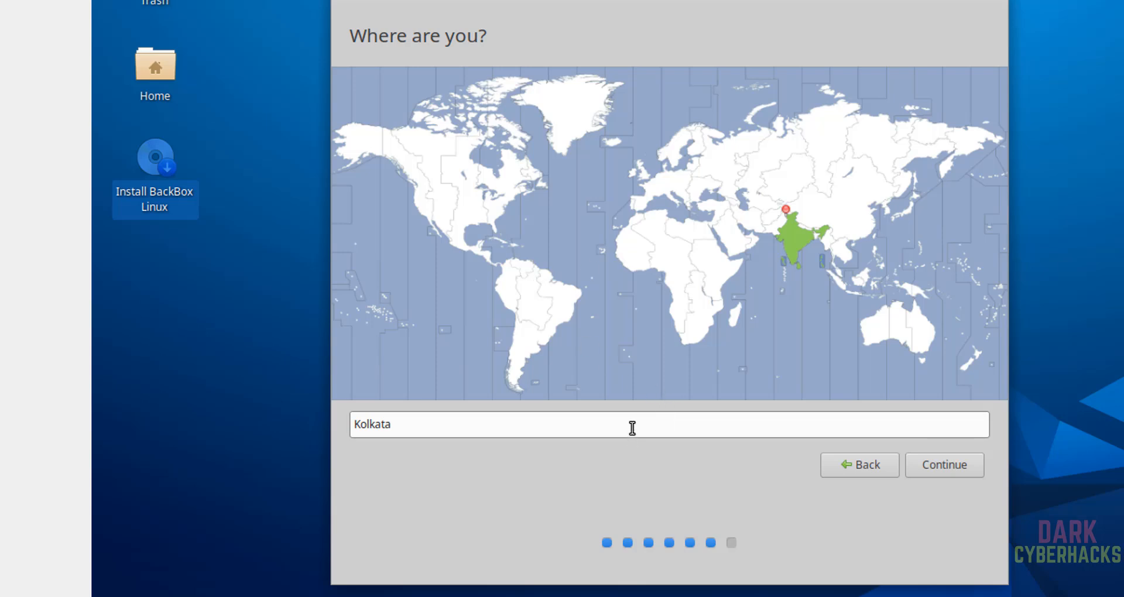
left_click(946, 464)
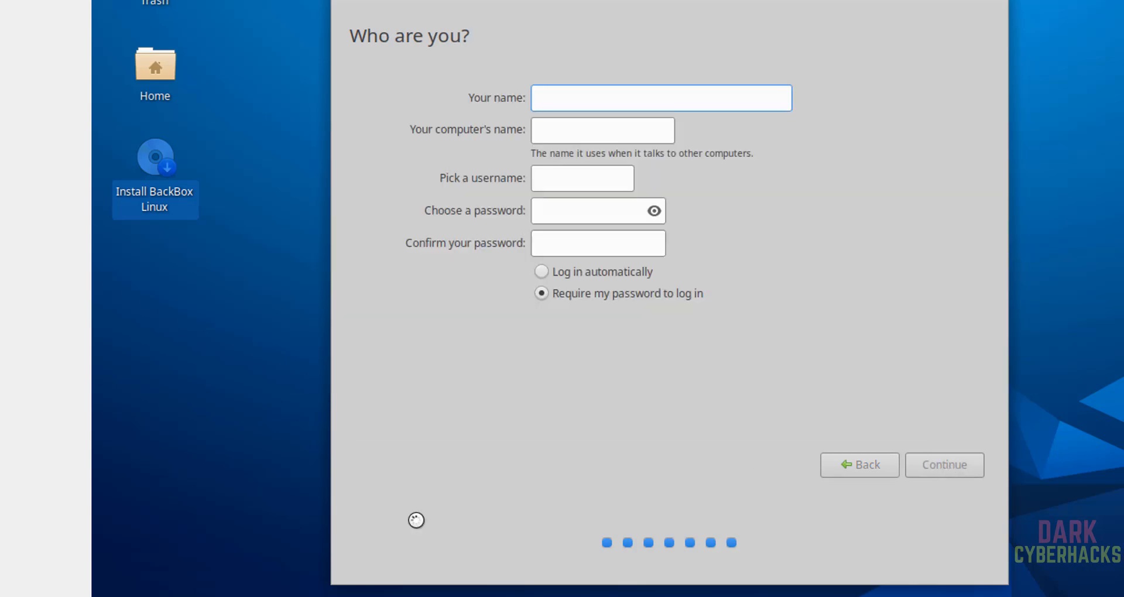
Enter r2schools as the account's name and username, and set the computer's name to bb9vm.
type("r2")
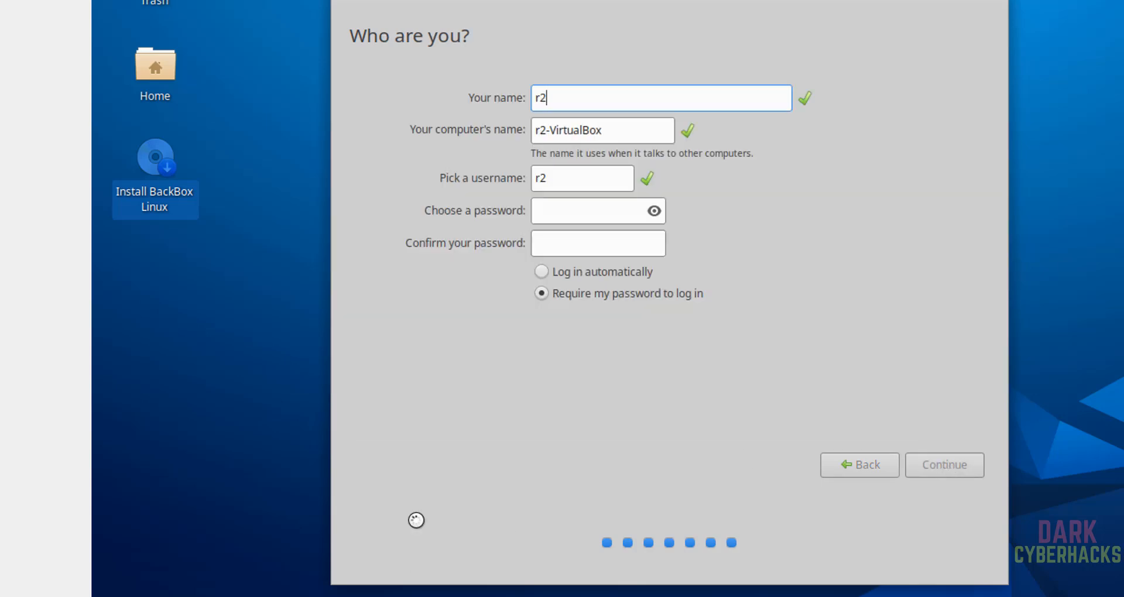
type("schools")
key("Tab")
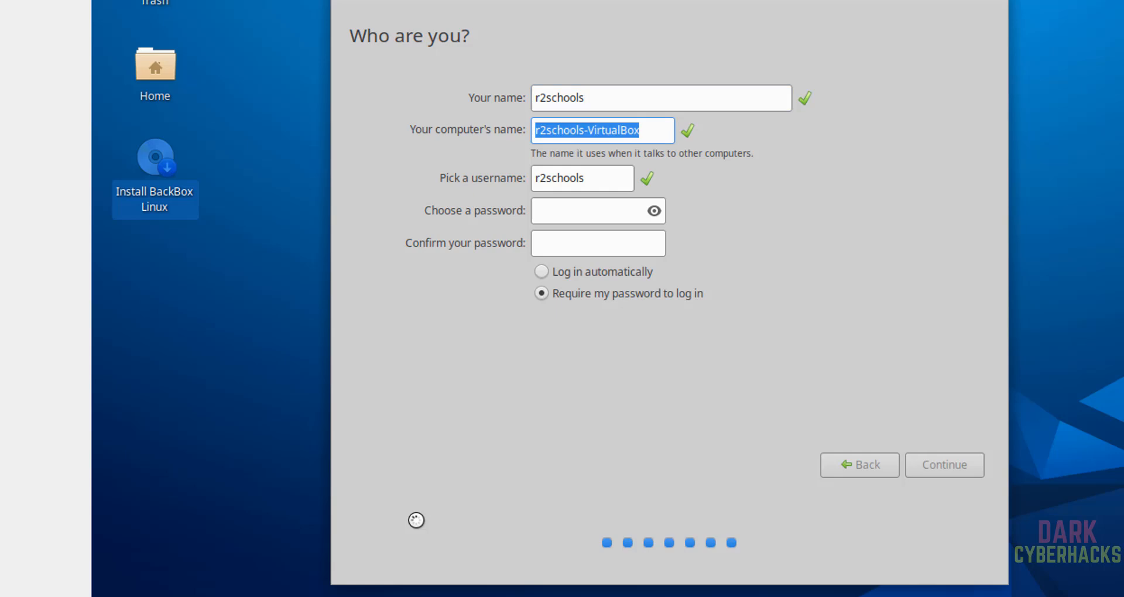
type("bb9vm")
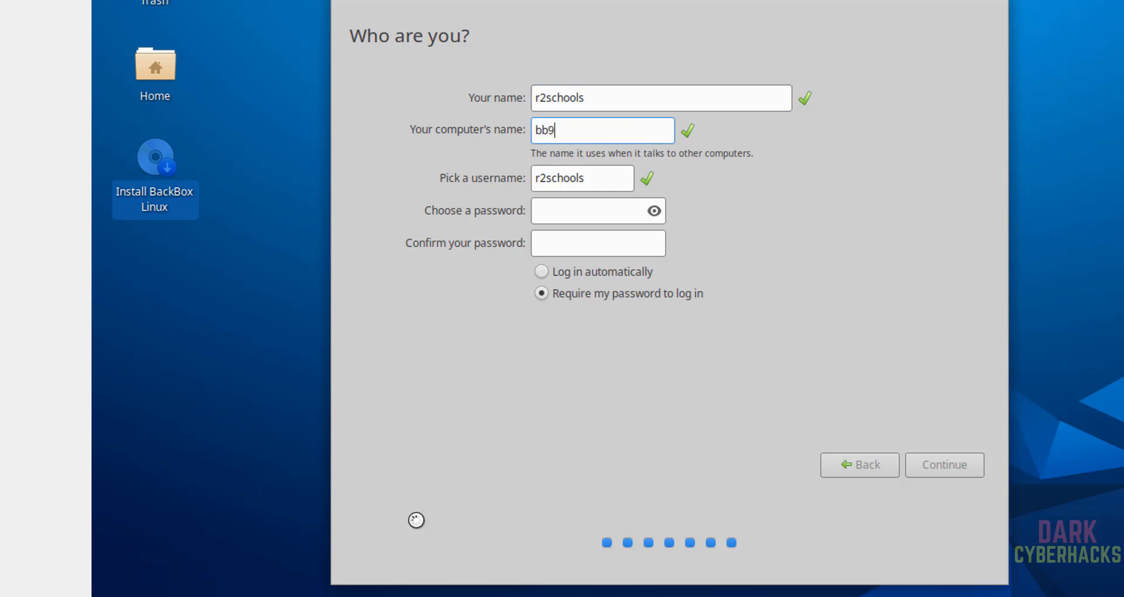
key("Tab")
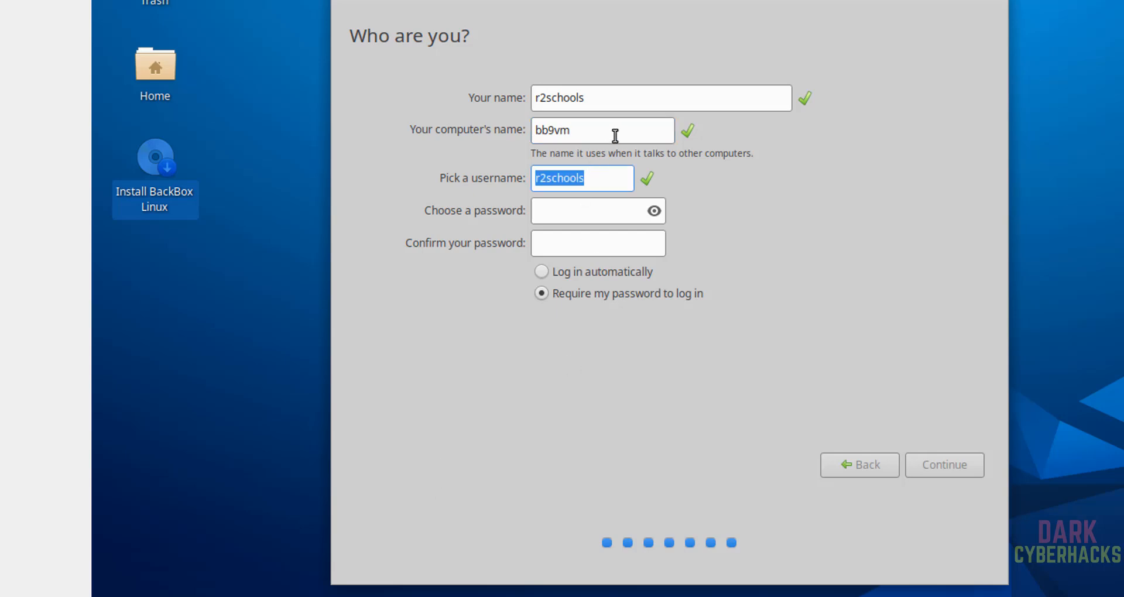
Enter and confirm the account password, and run the BackBox installation.
left_click(564, 221)
type("**********")
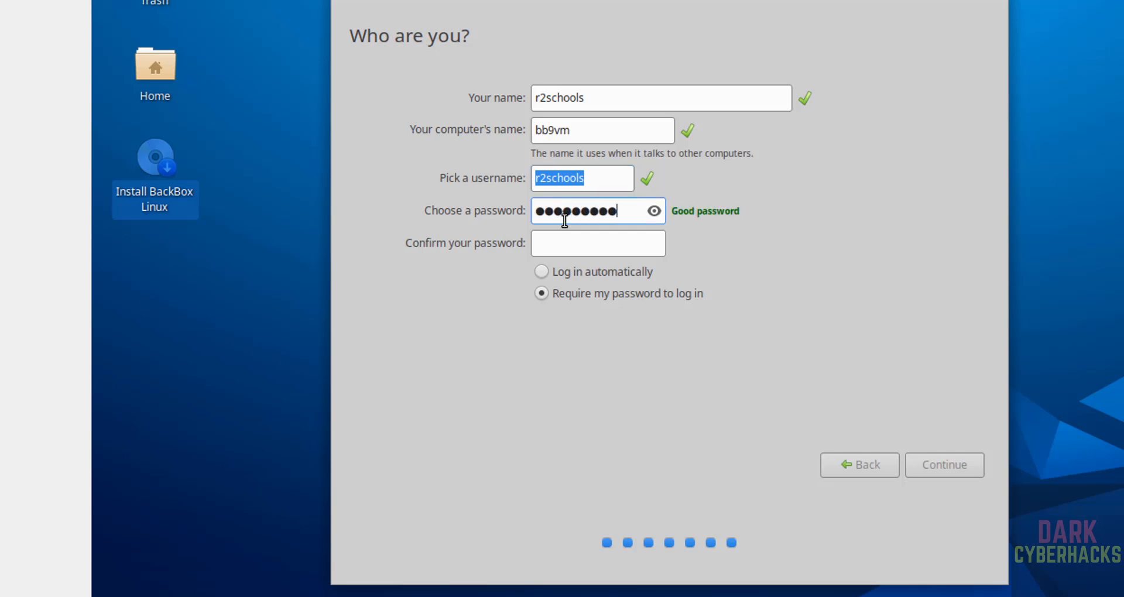
key("Tab")
type("**********")
left_click(947, 462)
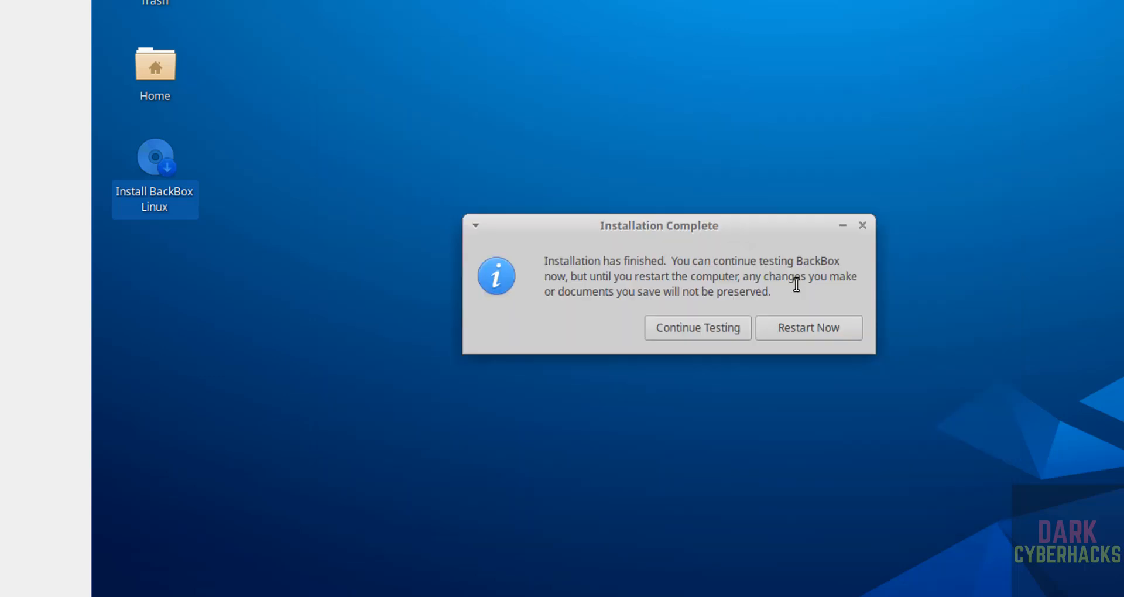
Restart the virtual machine after the installation and log in to the r2schools account with the account password.
left_click(788, 328)
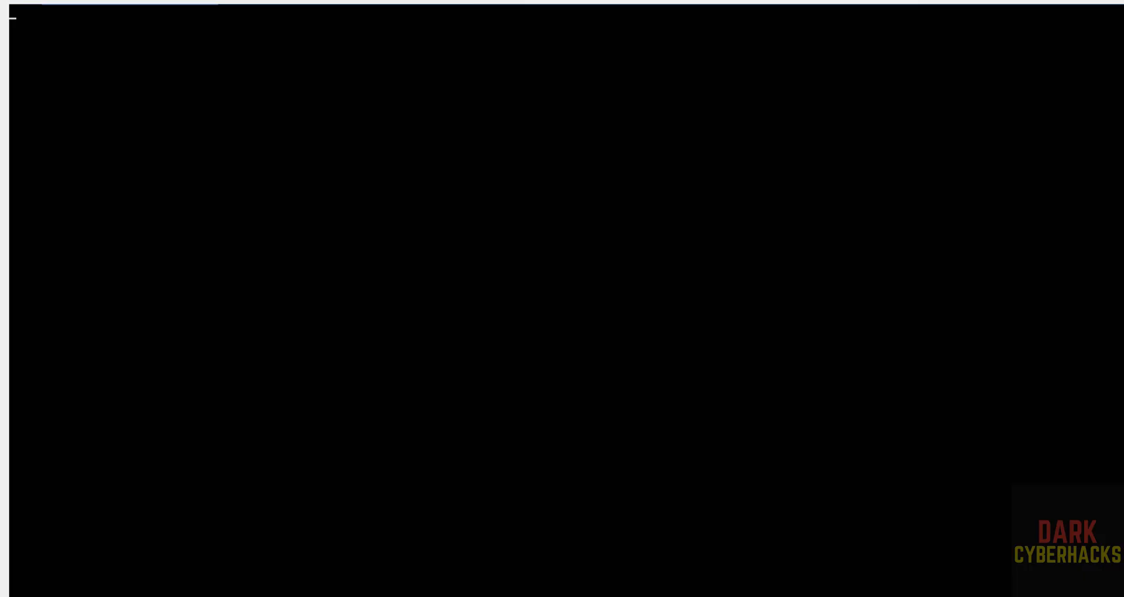
key("Return")
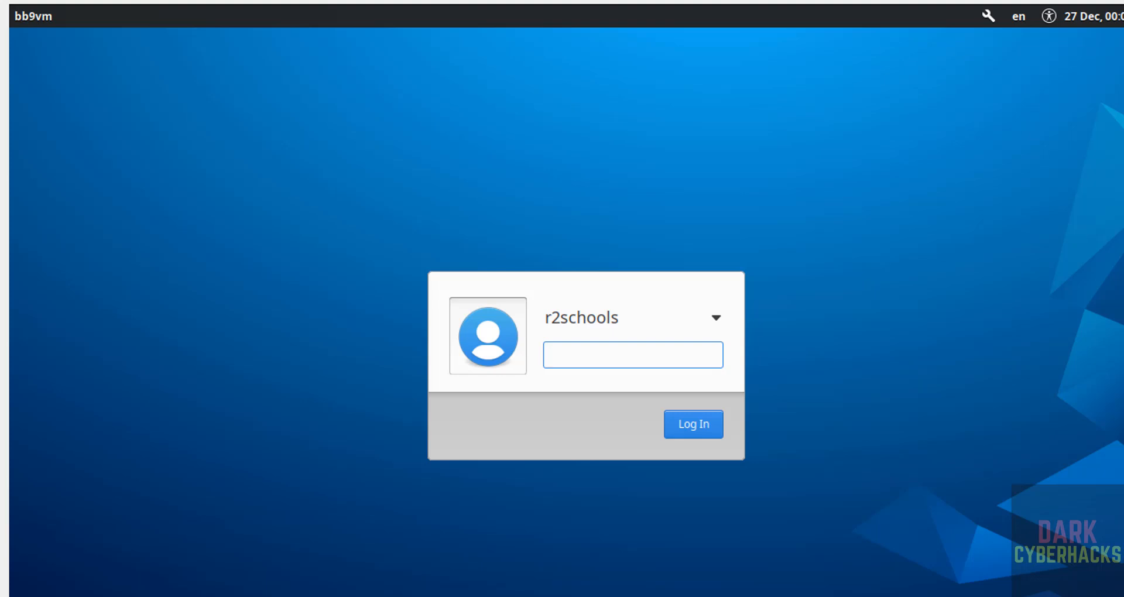
type("*********")
key("Return")
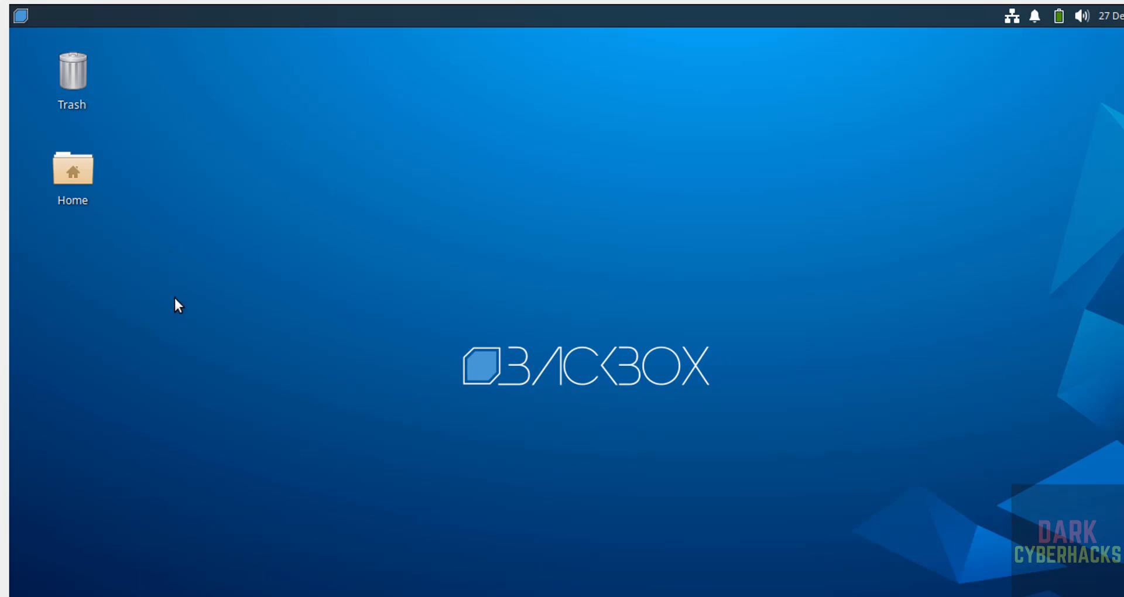
Browse the list of all installed applications, search it for the terminal, and open Terminal Emulator.
left_click(20, 15)
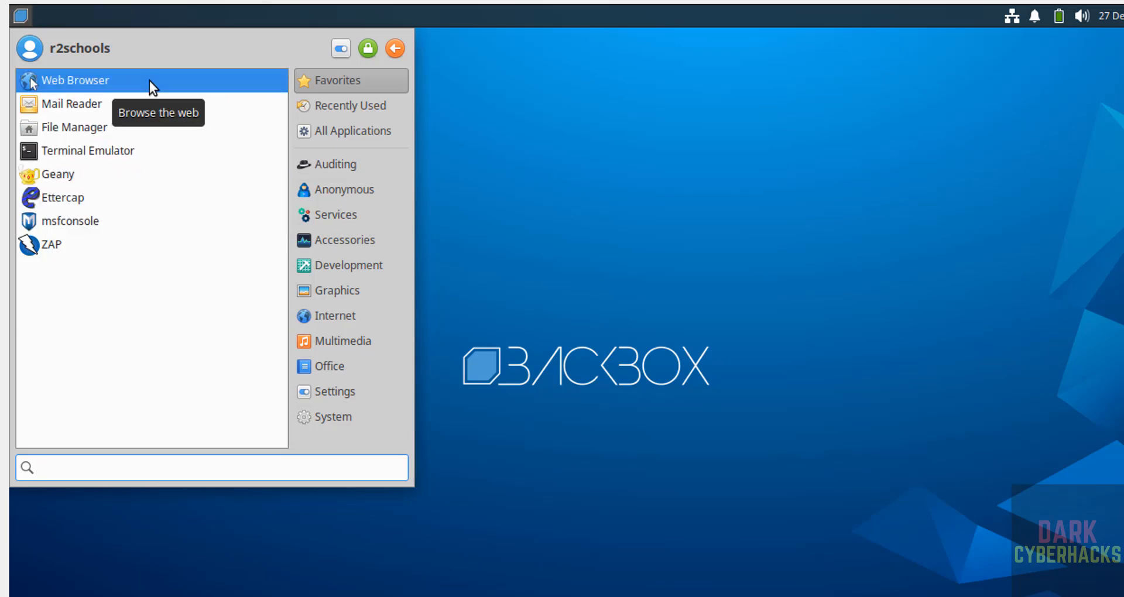
left_click(340, 131)
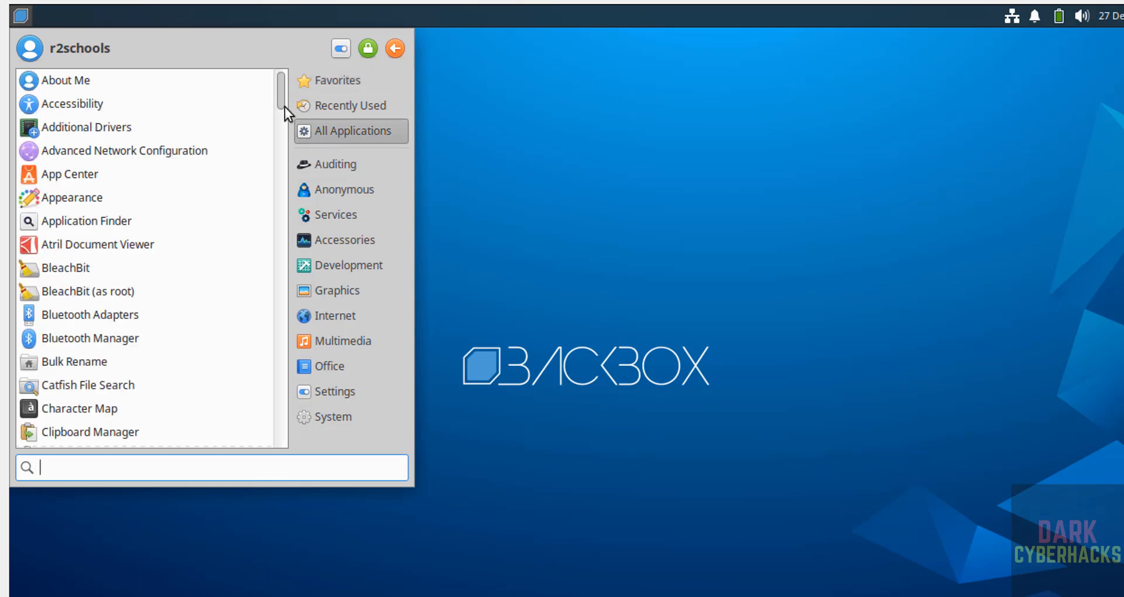
left_click_drag(283, 94, 282, 285)
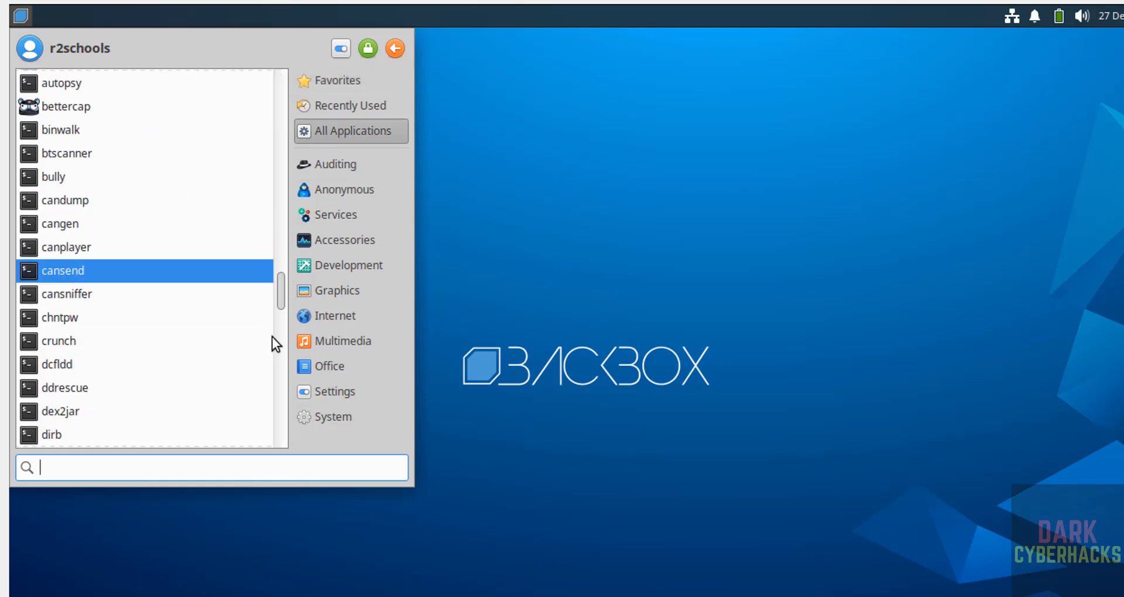
left_click(279, 375)
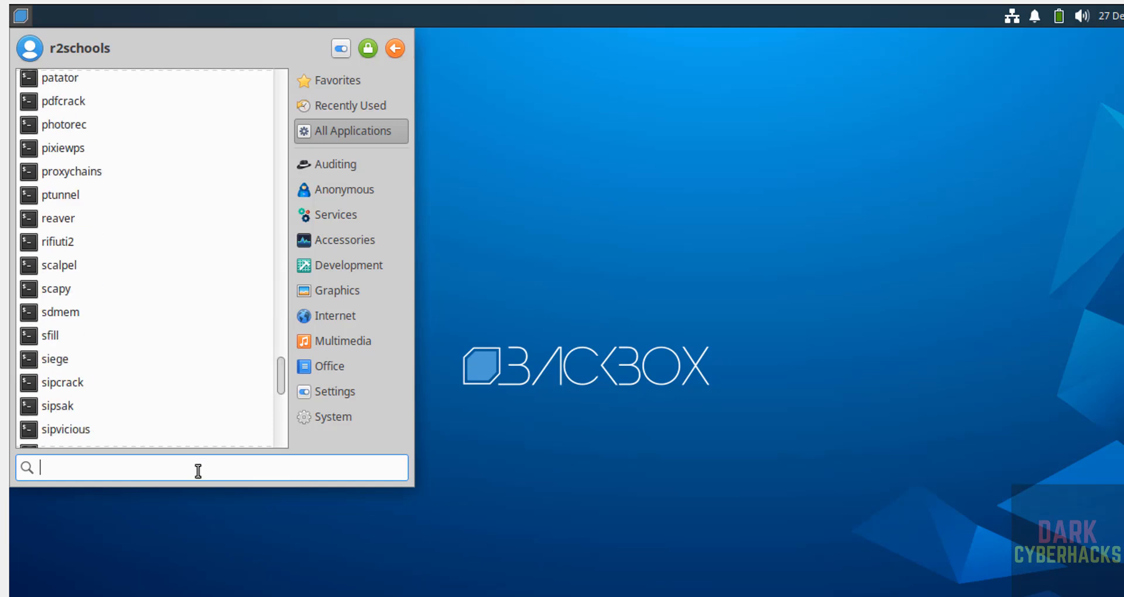
type("termin")
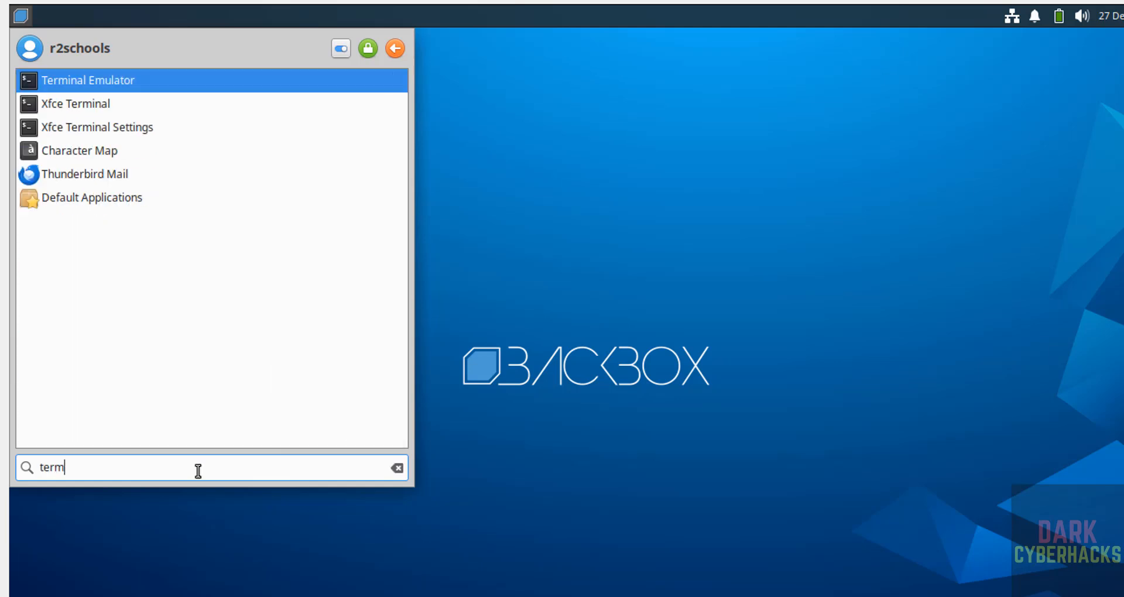
left_click(128, 86)
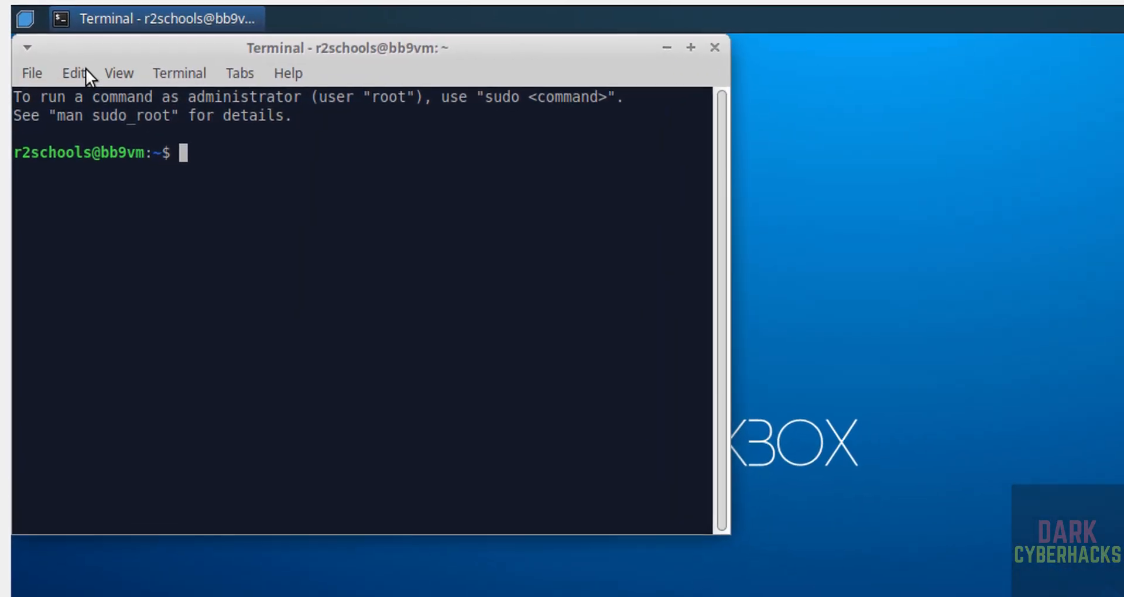
Set the terminal's font size to 14 in its appearance preferences, keeping DejaVu Sans Mono Book.
left_click(86, 69)
left_click(121, 264)
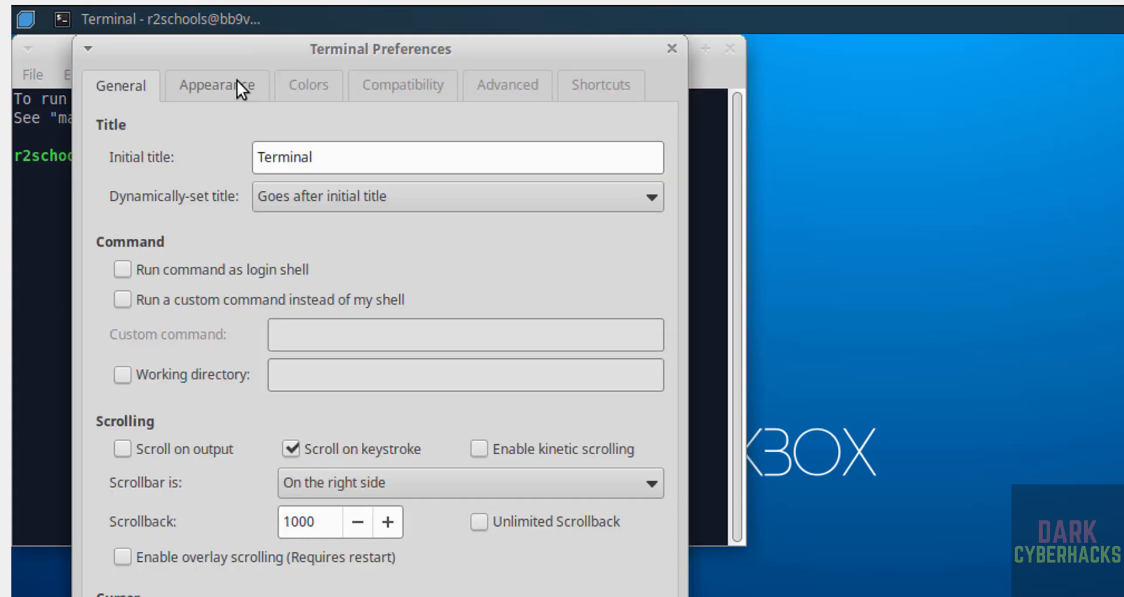
left_click(237, 82)
left_click(457, 151)
left_click(587, 554)
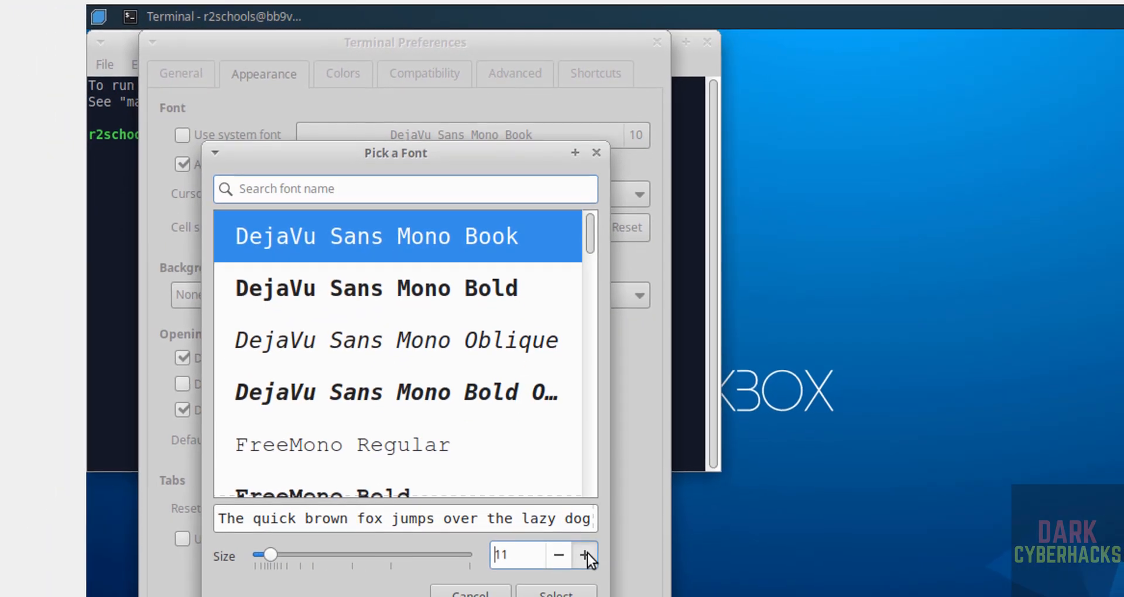
left_click(588, 554)
left_click(588, 554)
left_click(587, 554)
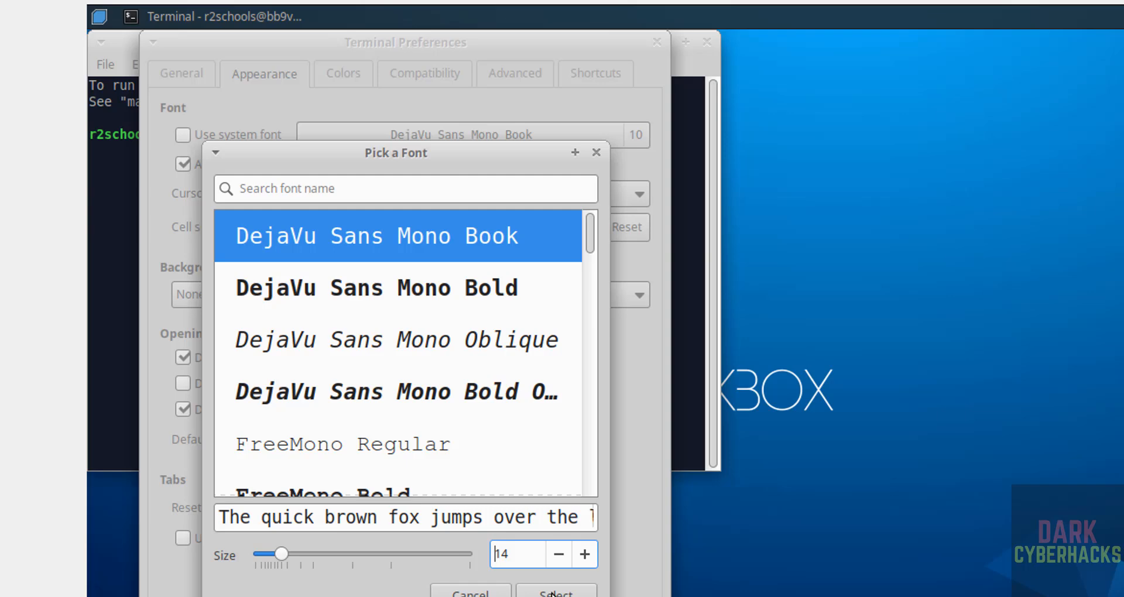
left_click(555, 593)
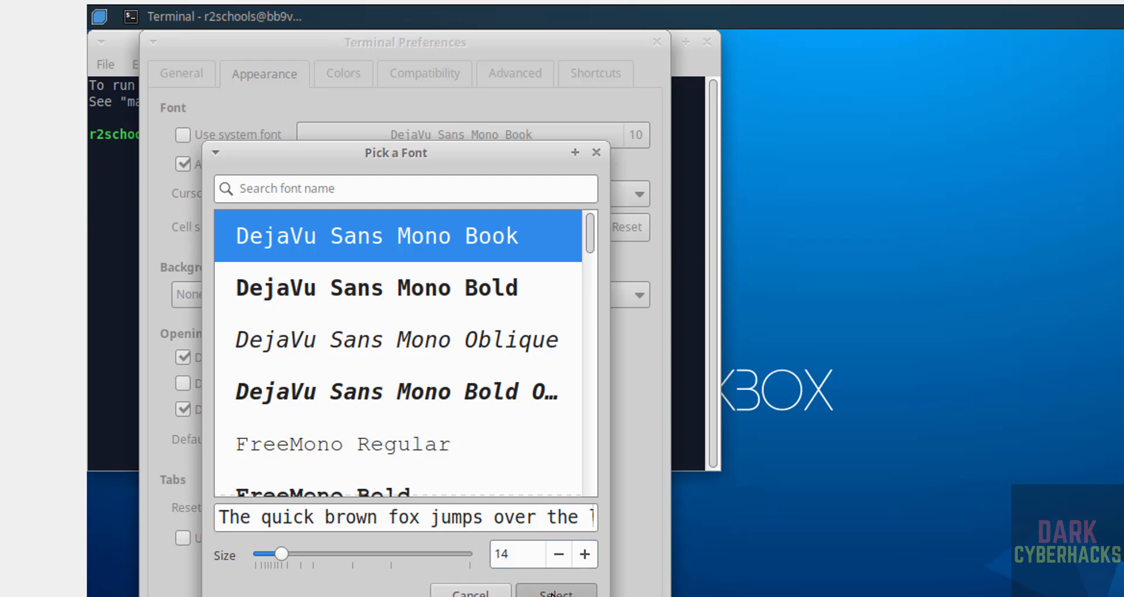
Close the terminal preferences and display the contents of /etc/os-release with the more command.
key("Escape")
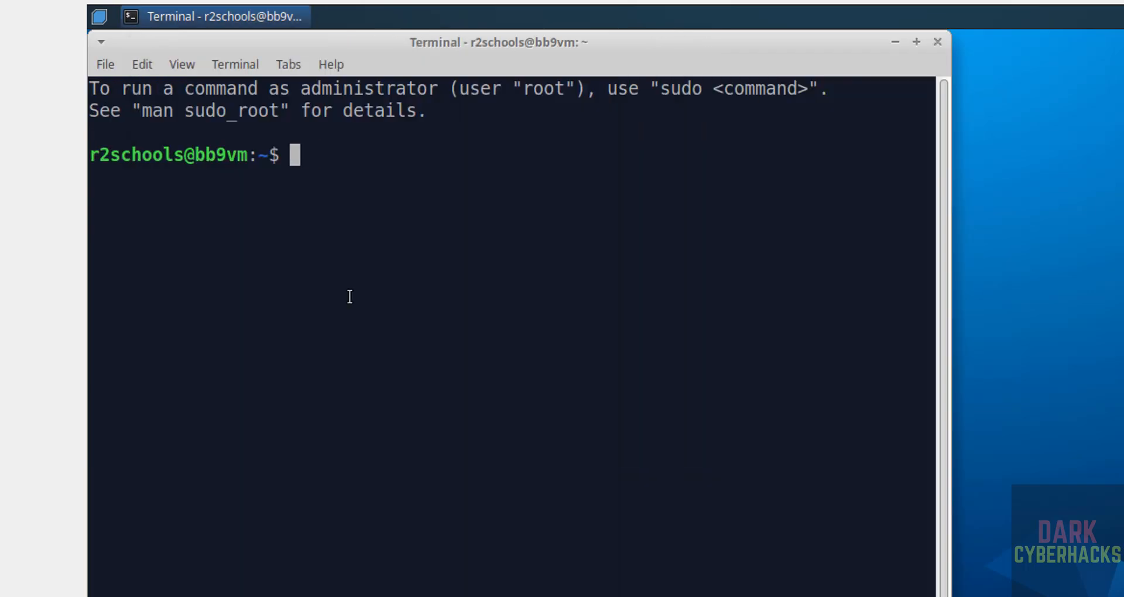
type("more /etc/")
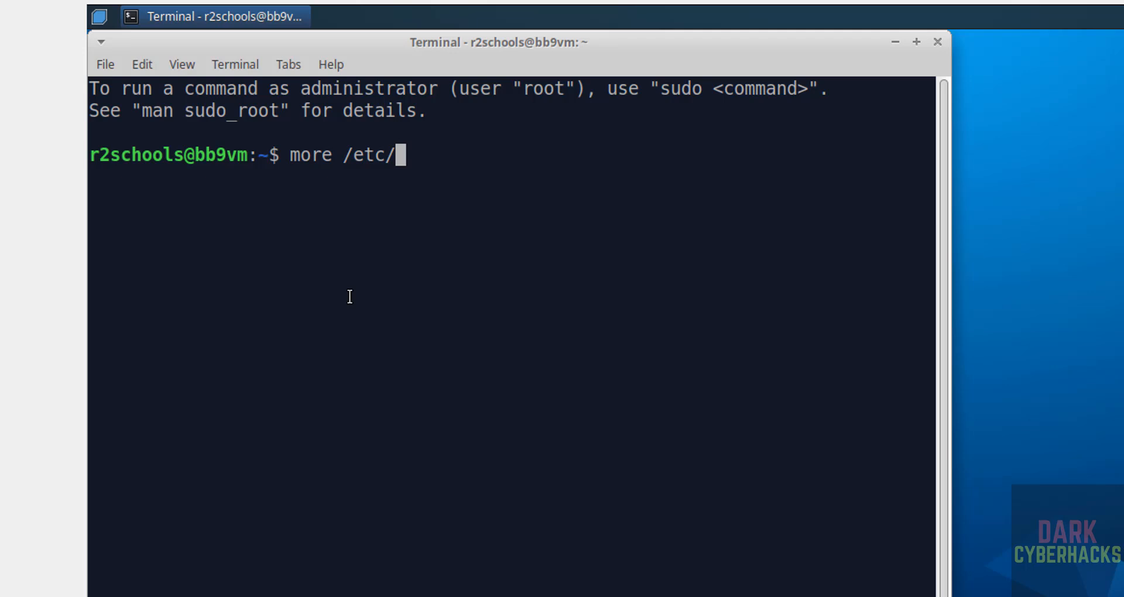
type("os")
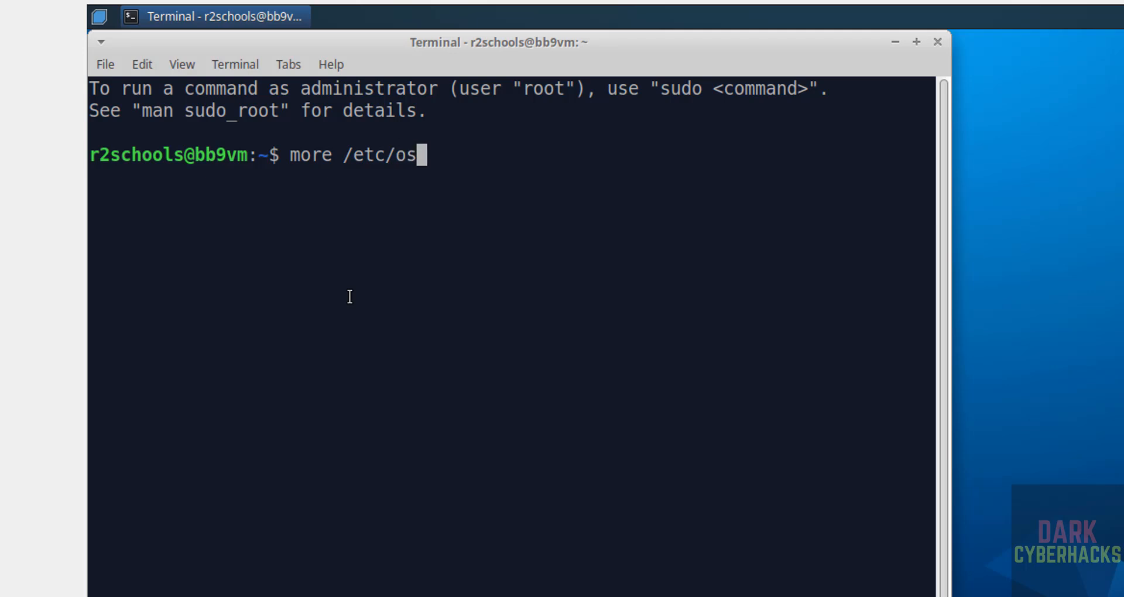
type("-r")
key("Tab")
key("Return")
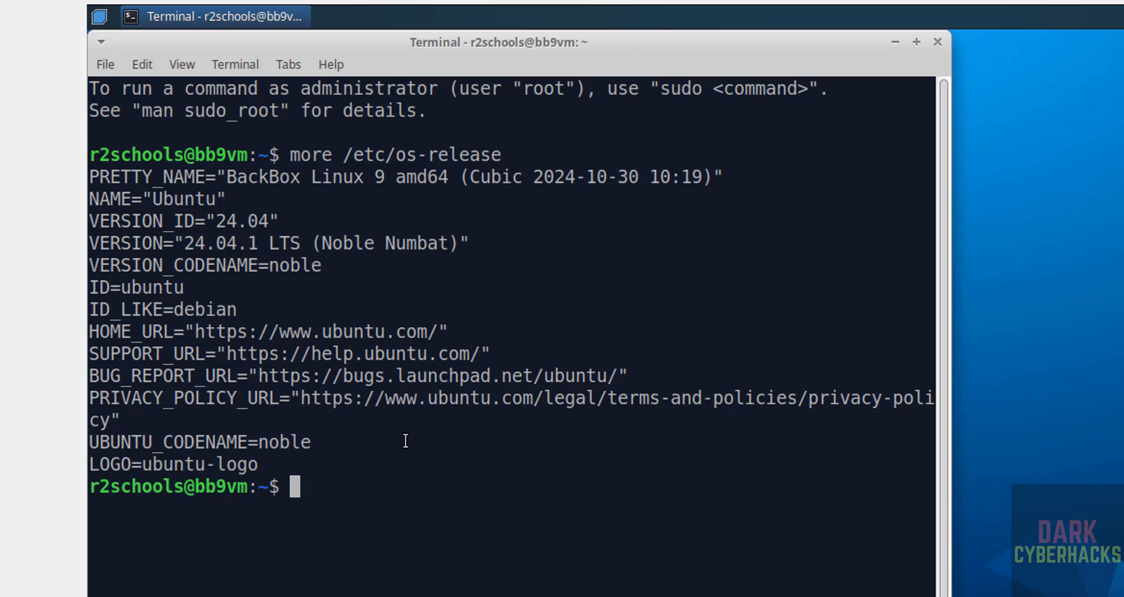
Run sudo apt update && sudo apt upgrade, authenticating with the account password and answering y to continue with the package upgrade.
type("sudo apt upd")
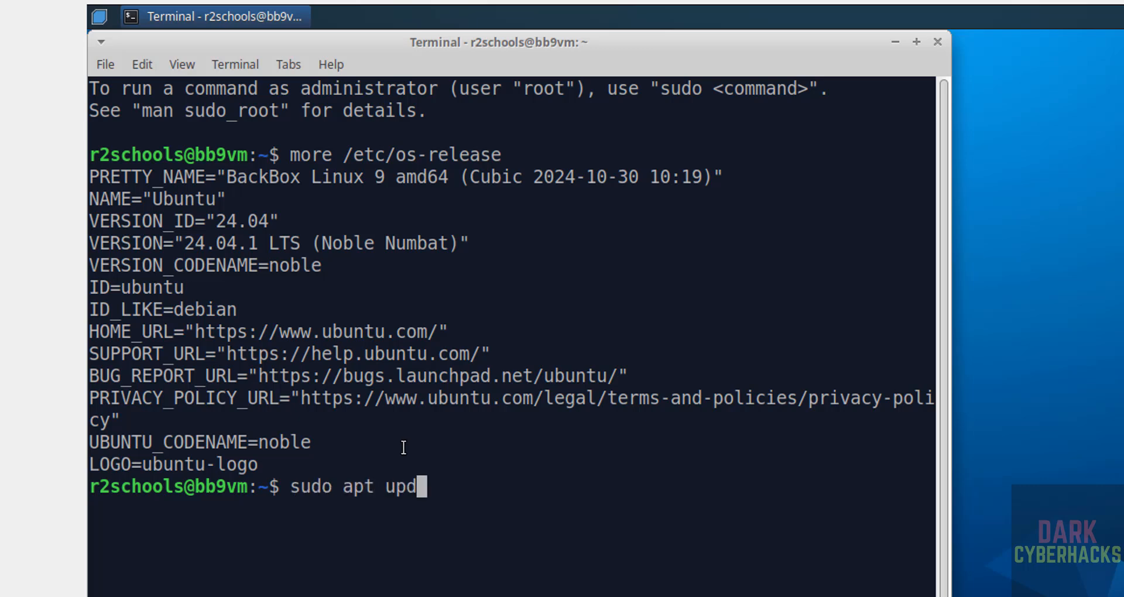
type("ate && ")
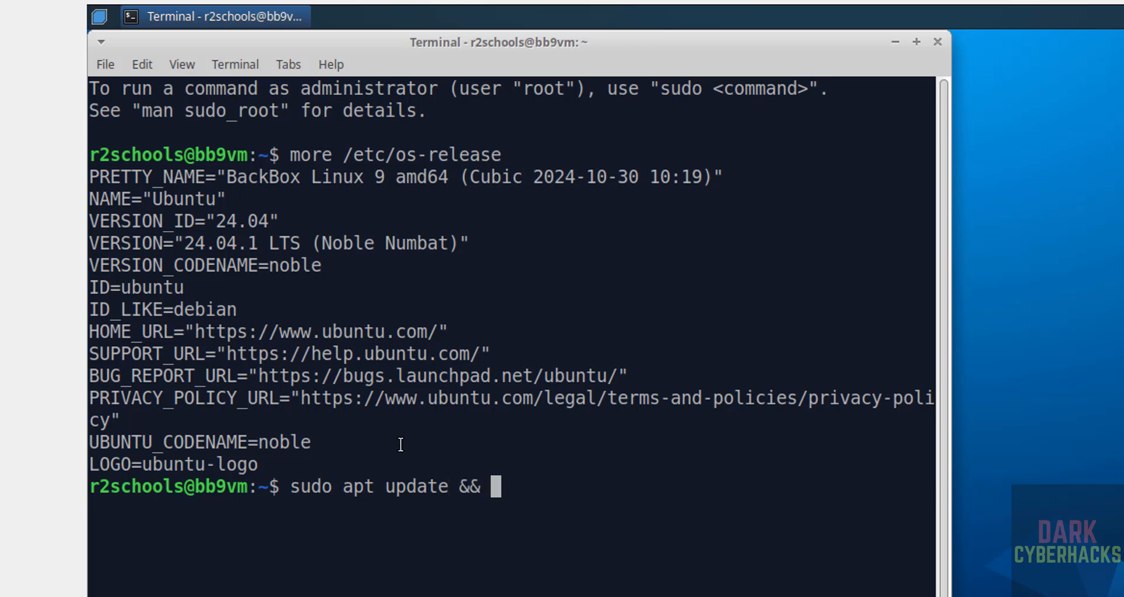
type("sudo ap")
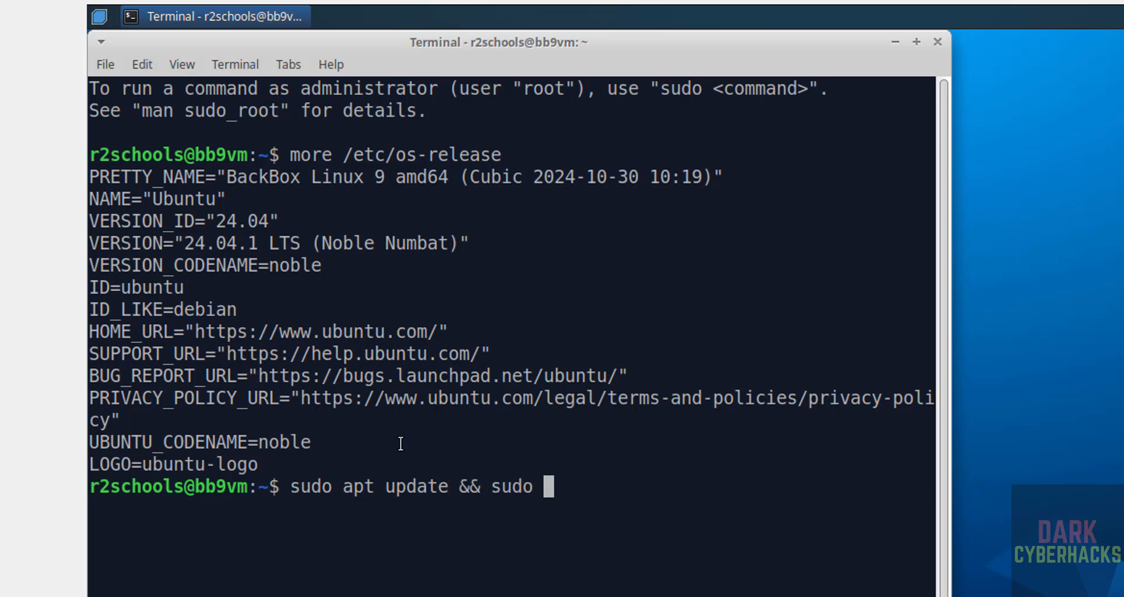
type("t upgrade")
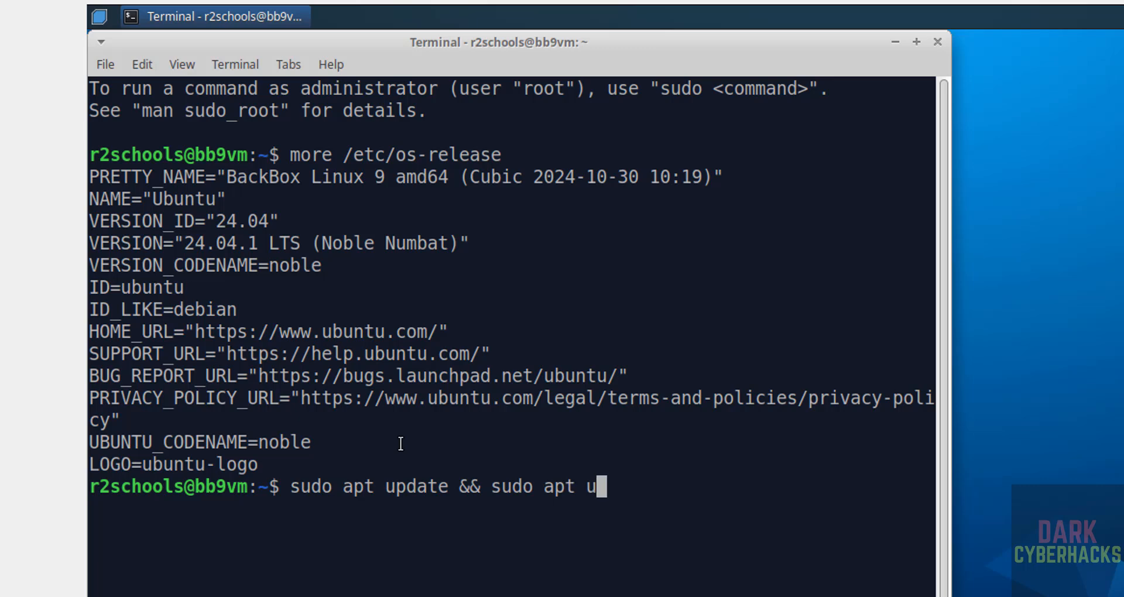
key("Return")
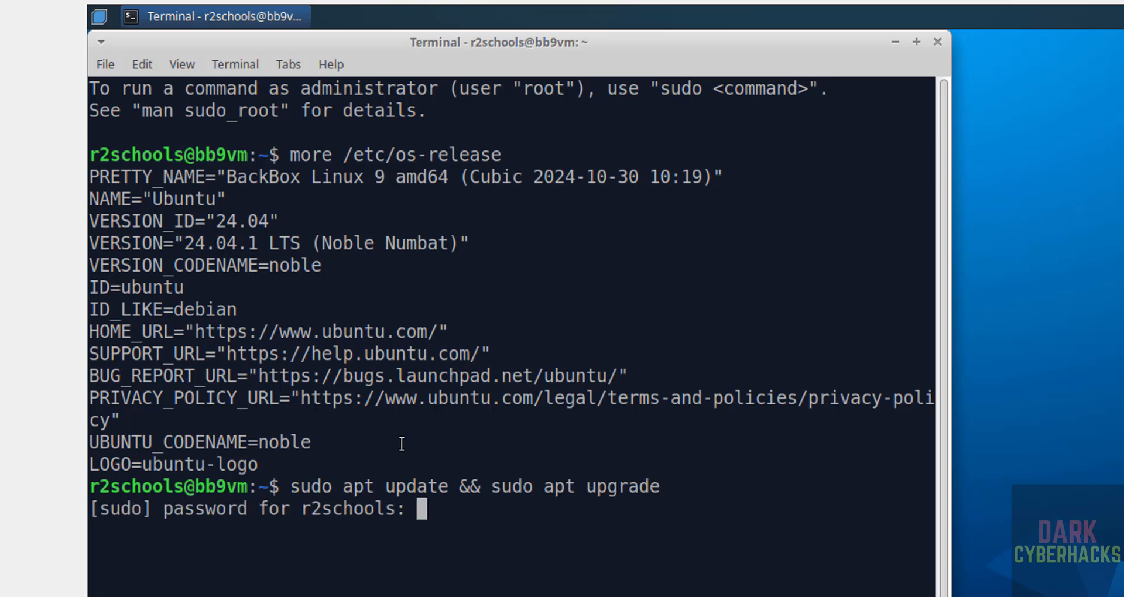
key("Return")
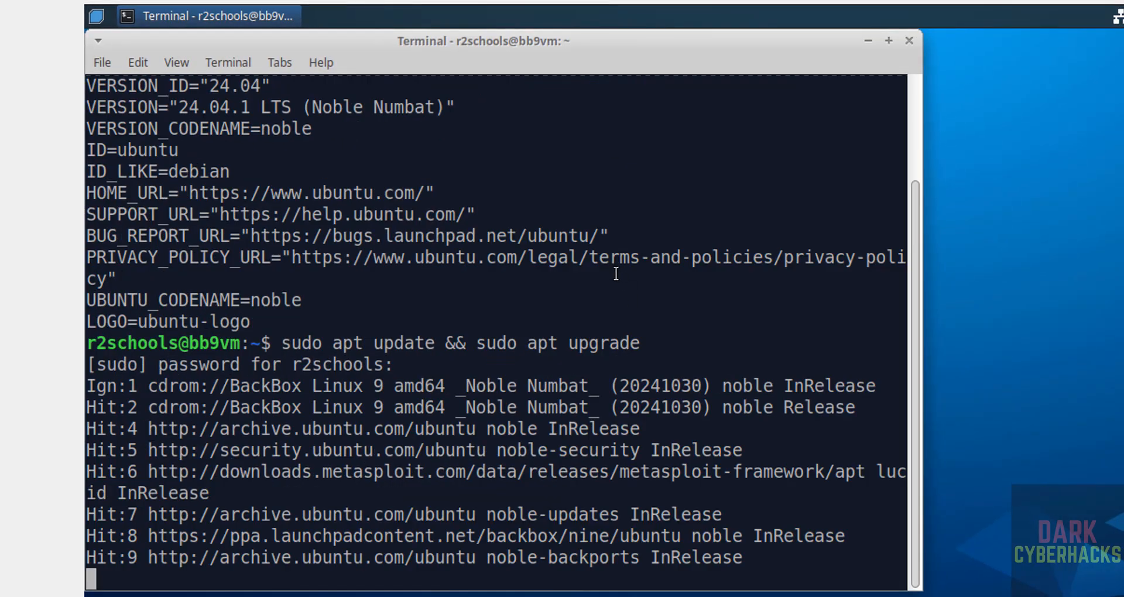
type("y")
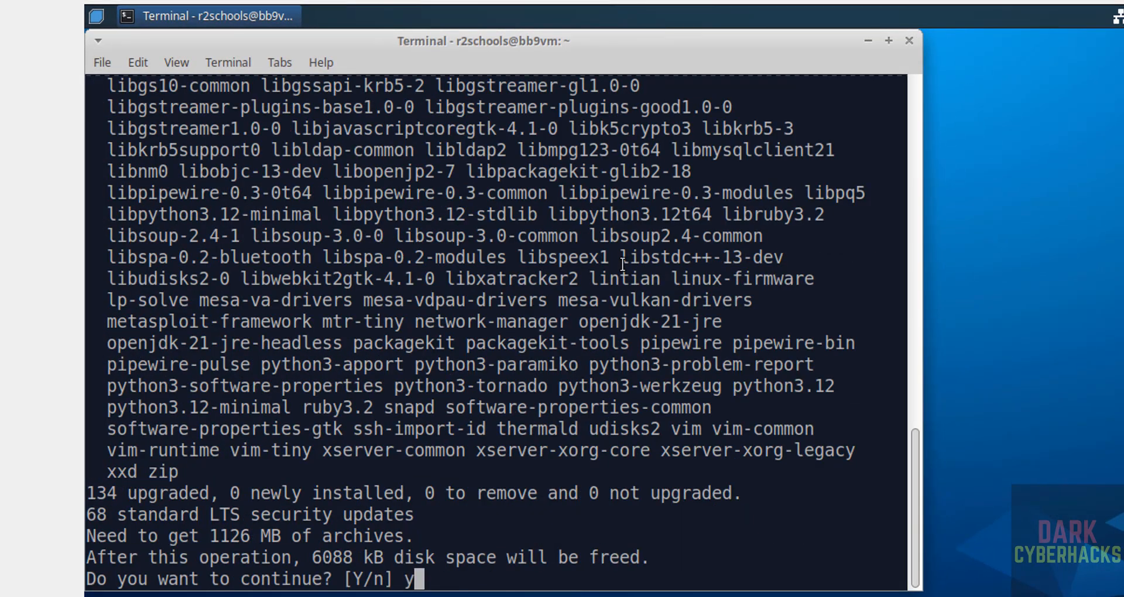
key("Return")
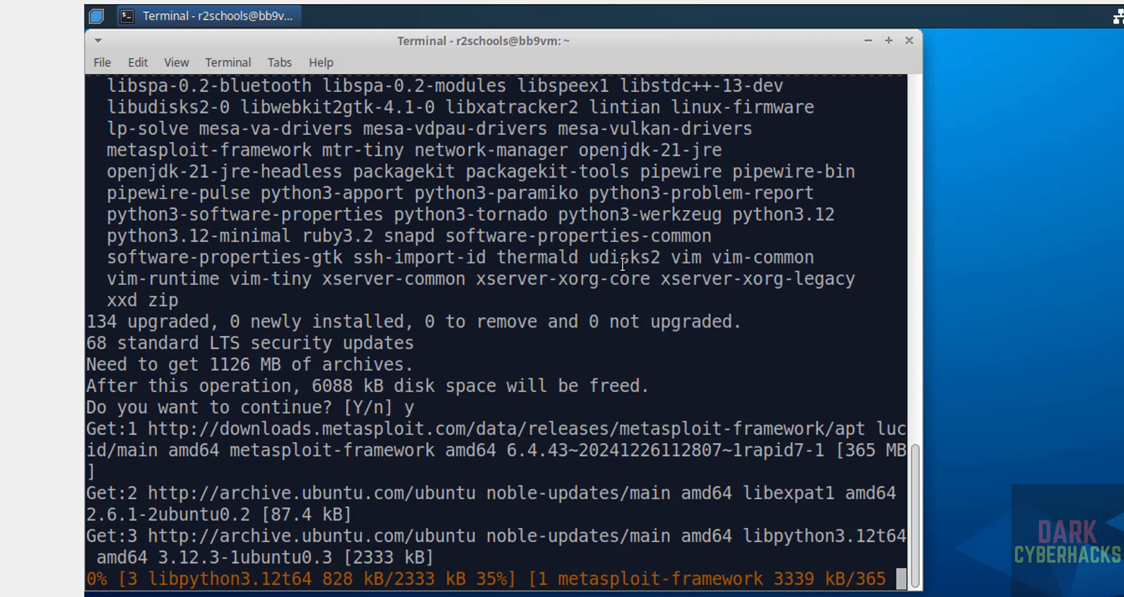